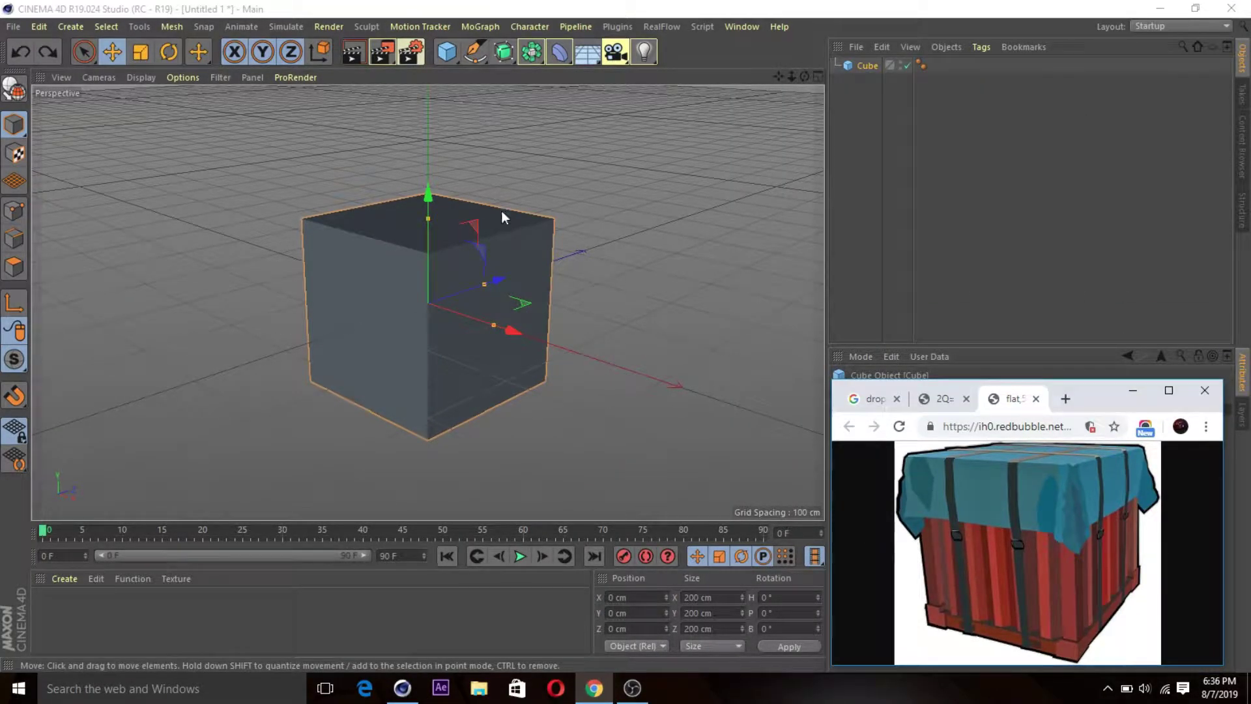
Switch to the Model layout and make the cube an editable polygon mesh.
click(1180, 26)
click(1171, 155)
key(c)
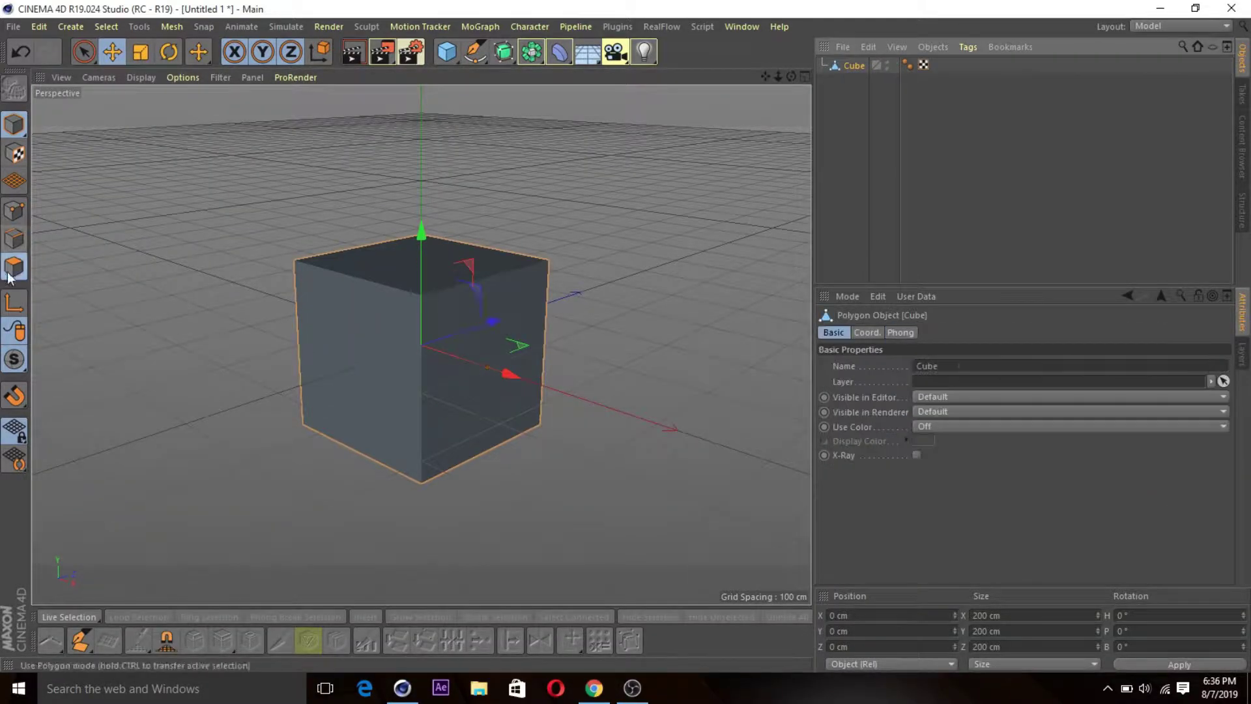
Add vertical Loop/Path Cut loops that divide the cube into slat strips.
key(k)
key(l)
middle_click(410, 460)
middle_click(732, 489)
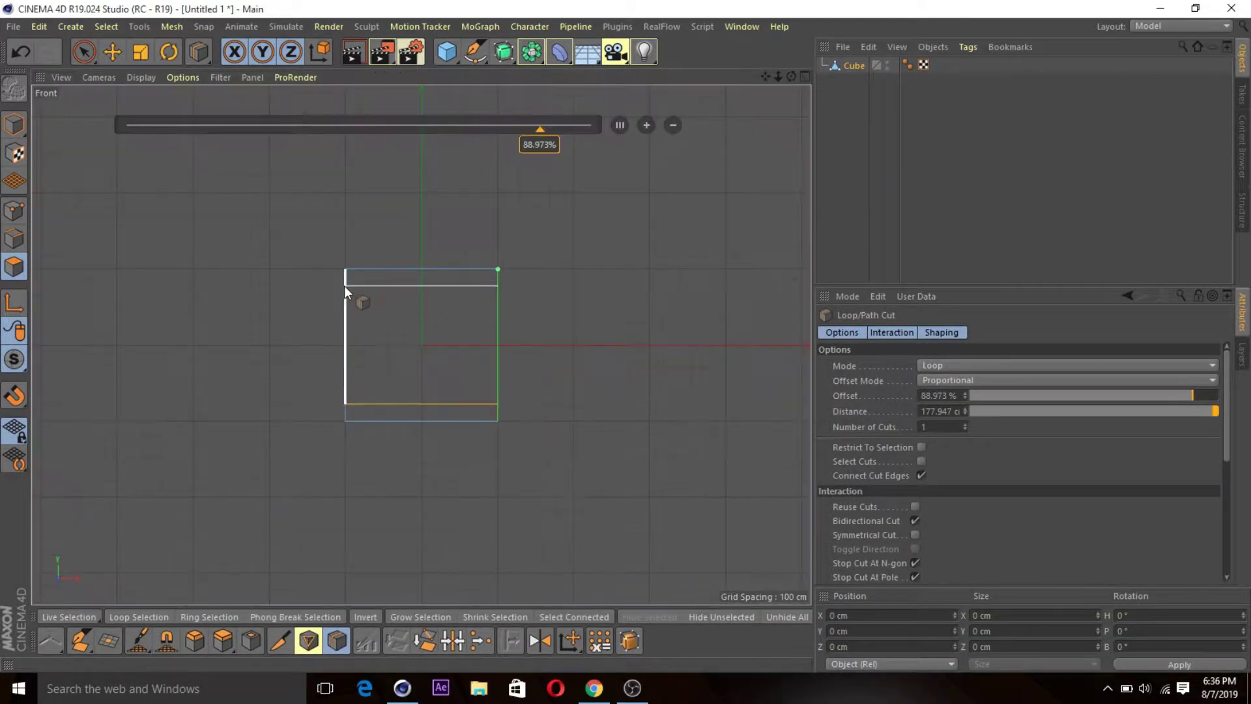
middle_click(456, 274)
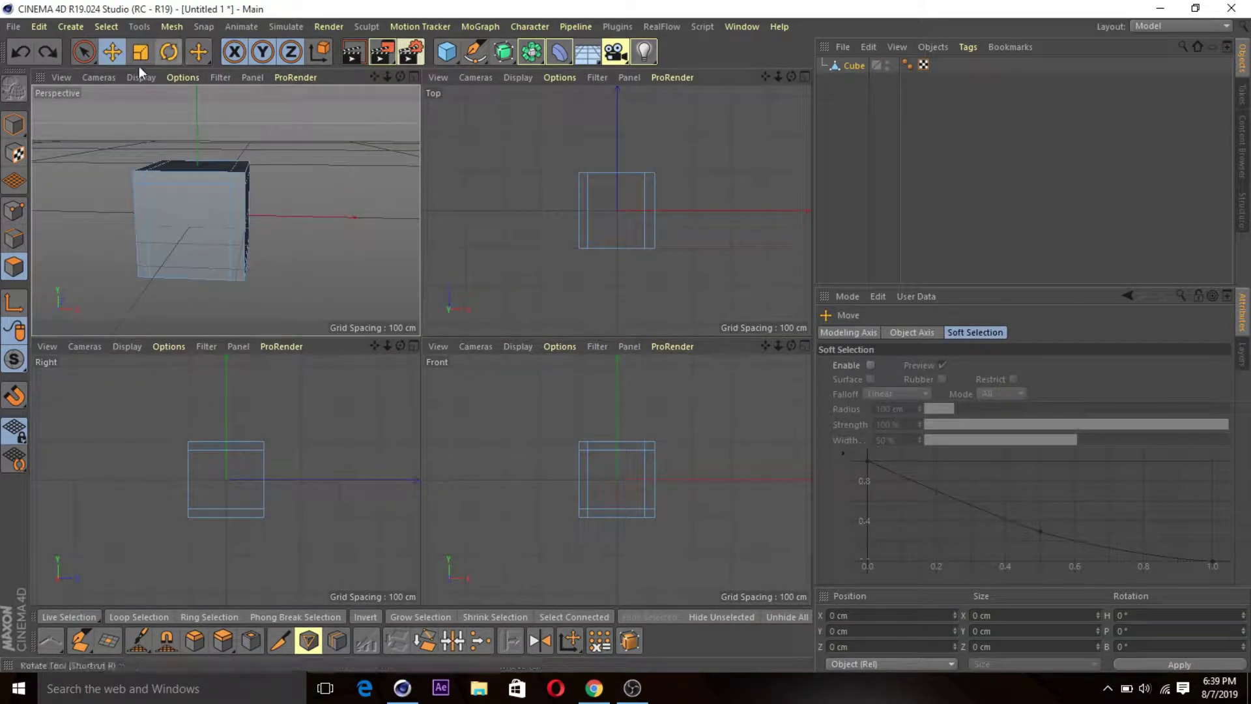
key(k)
key(l)
click(600, 461)
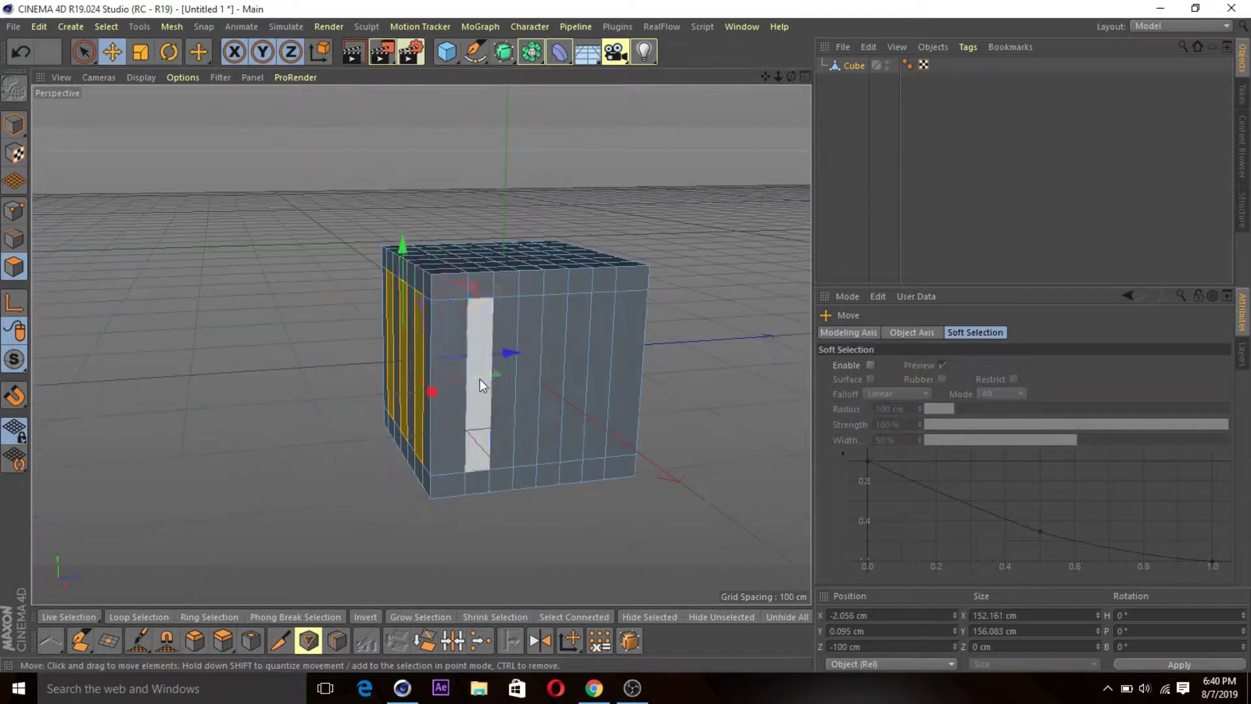
mouse_move(606, 349)
alt+mouse_down()
mouse_move(635, 439)
mouse_move(463, 447)
alt+mouse_up()
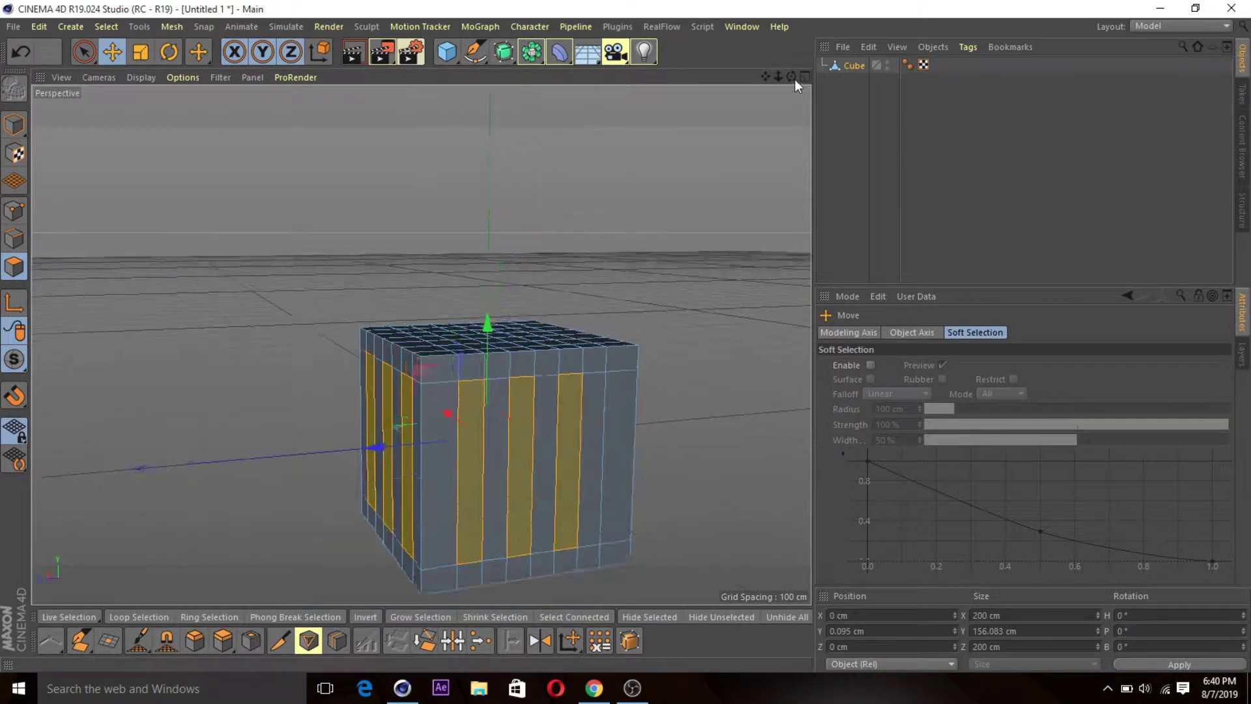
drag(796, 84, 790, 85)
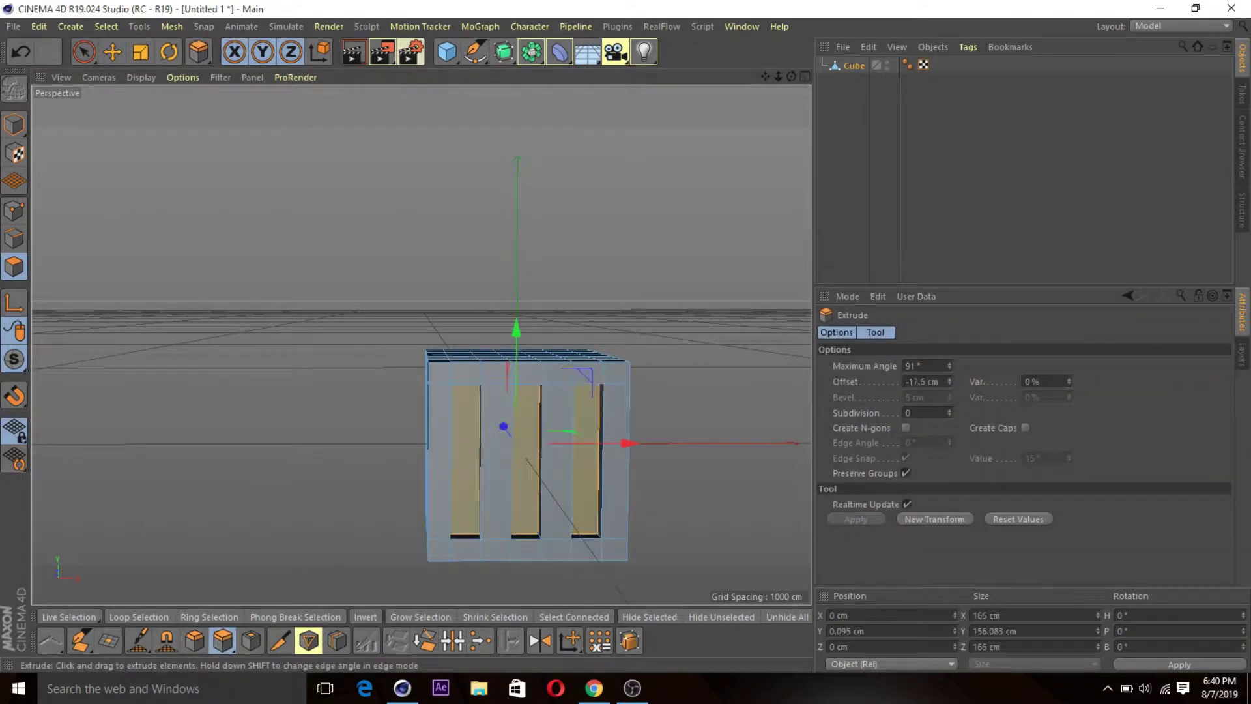
Extrude the selected strips into slat grooves, undoing the extra corner-pillar extrusion.
key(space)
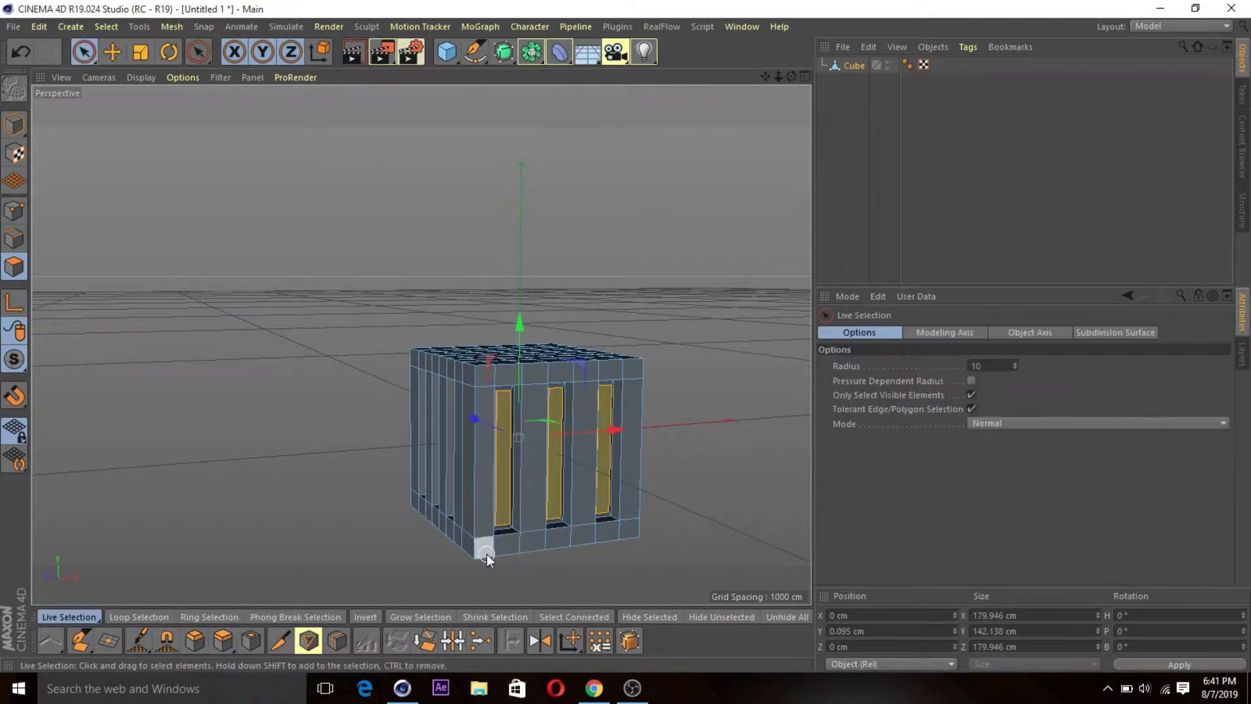
mouse_move(471, 369)
alt+mouse_down()
mouse_move(419, 350)
mouse_move(503, 475)
mouse_move(480, 329)
mouse_move(309, 414)
mouse_move(365, 391)
alt+mouse_up()
shift+click(309, 414)
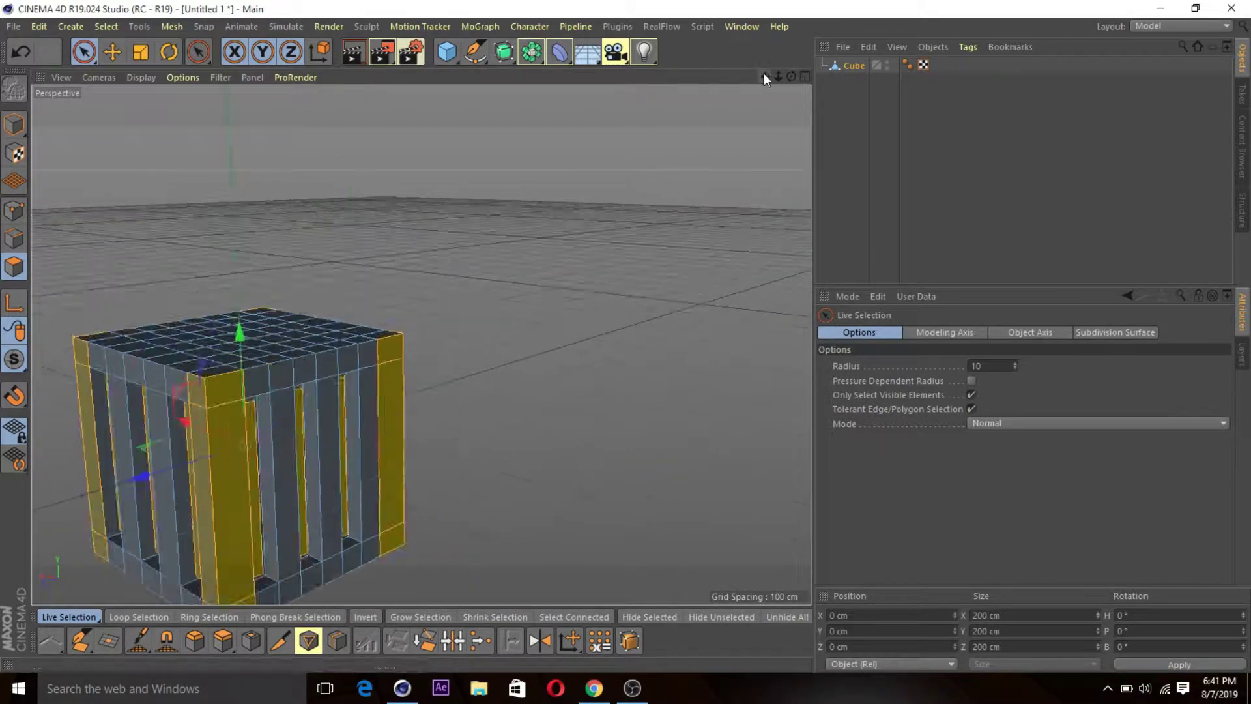
key(d)
mouse_move(313, 511)
alt+mouse_down()
mouse_move(419, 344)
mouse_move(587, 261)
alt+mouse_up()
key(ctrl+z)
Bevel the corner pillars outward by 5.221 cm.
key(m)
key(s)
mouse_move(790, 83)
alt+mouse_down()
mouse_move(447, 438)
mouse_move(421, 344)
alt+mouse_up()
Extrude the top and bottom corner polygons 4.5 cm outward into chunky corner blocks.
click(111, 63)
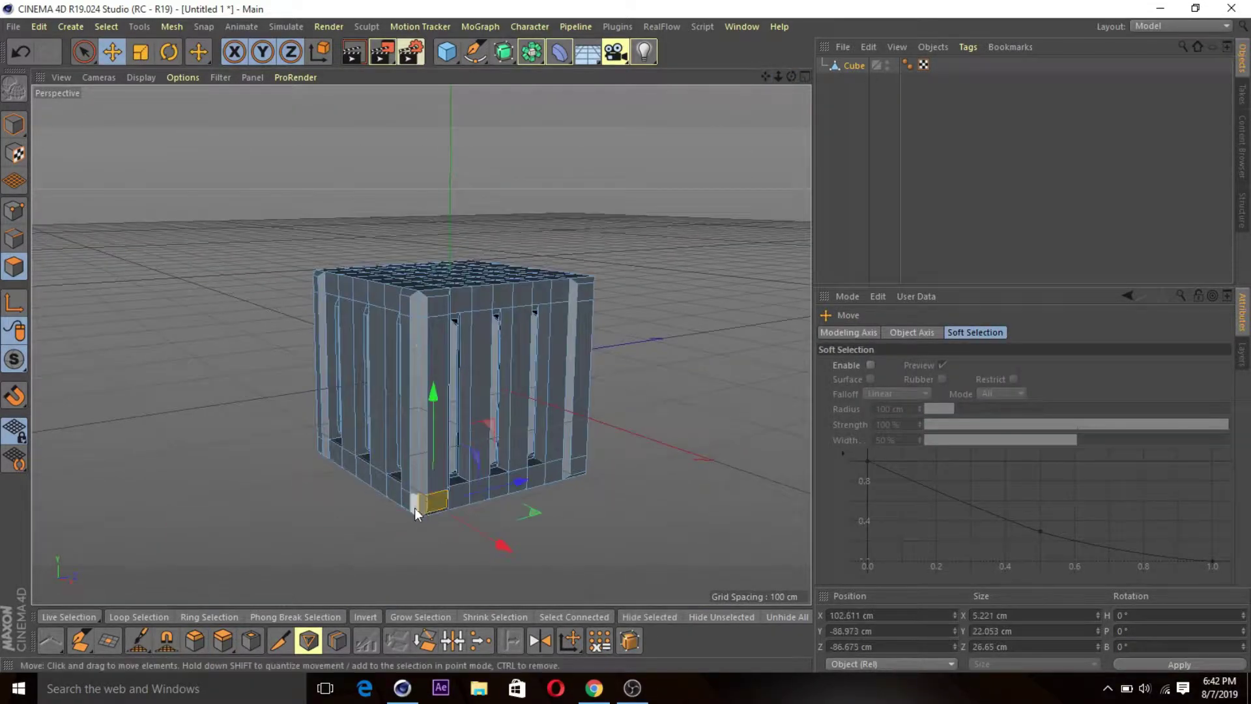
alt+drag(417, 514, 624, 564)
alt+drag(710, 482, 419, 344)
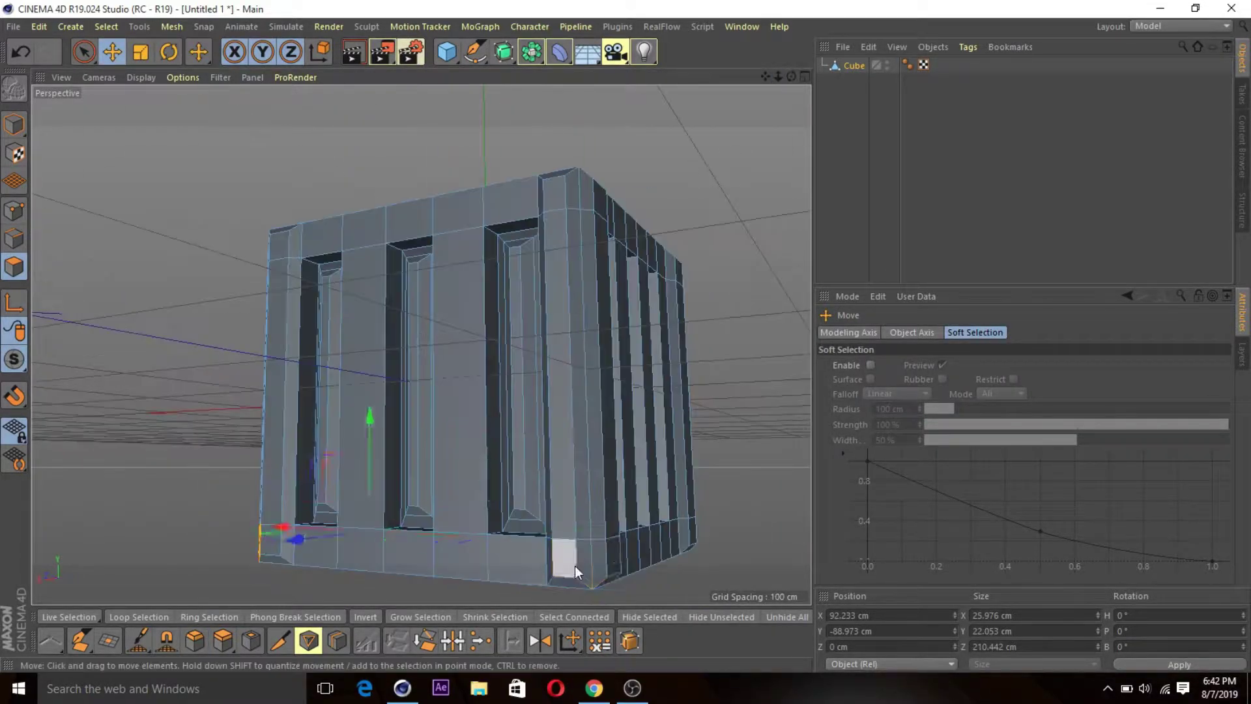
mouse_move(765, 77)
mouse_down()
mouse_move(810, 90)
mouse_move(790, 84)
mouse_move(419, 343)
mouse_move(223, 660)
mouse_up()
key(d)
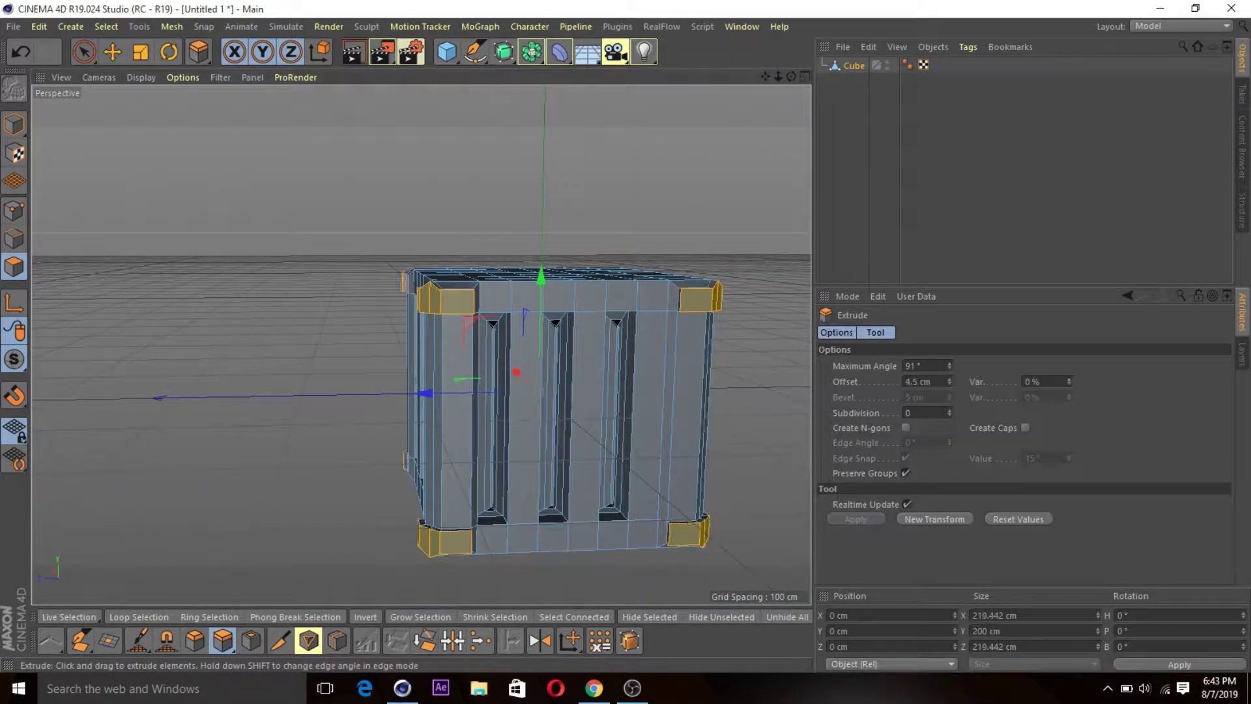
alt+drag(419, 344, 329, 88)
Add an editable Plane, renaming the cube BOX and the plane 'coloth'.
click(447, 51)
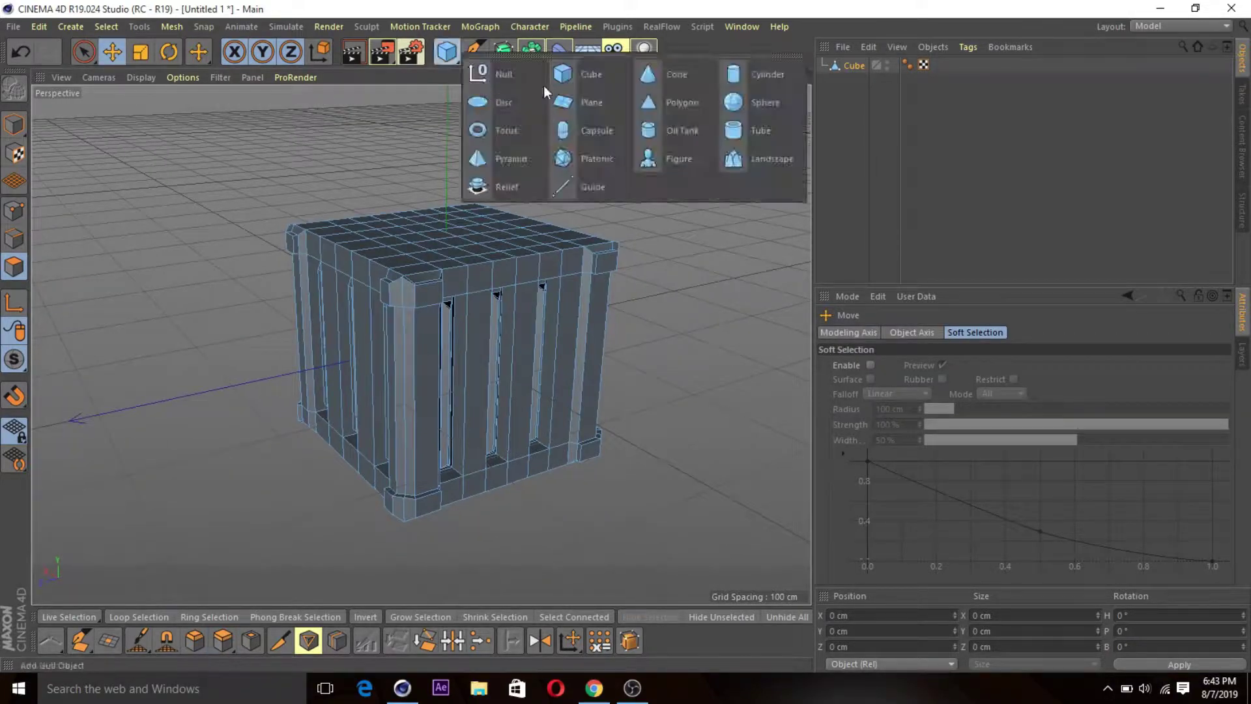
click(573, 75)
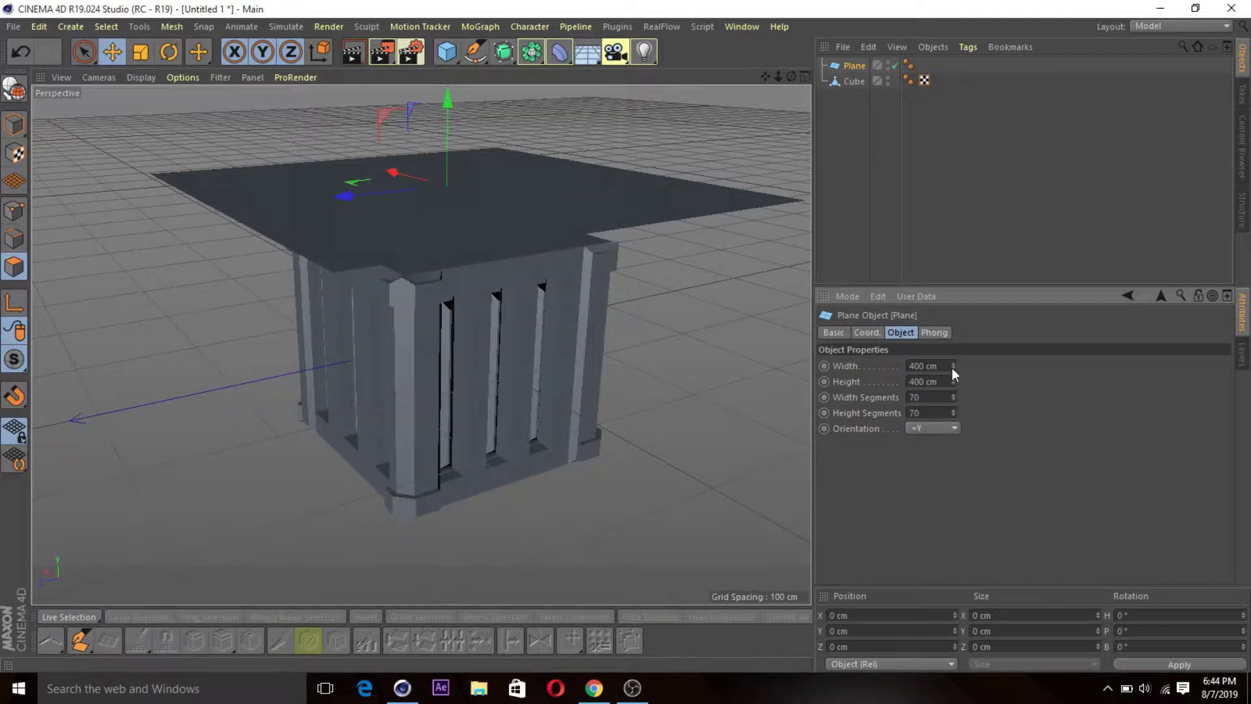
key(c)
double_click(851, 80)
text(BOX)
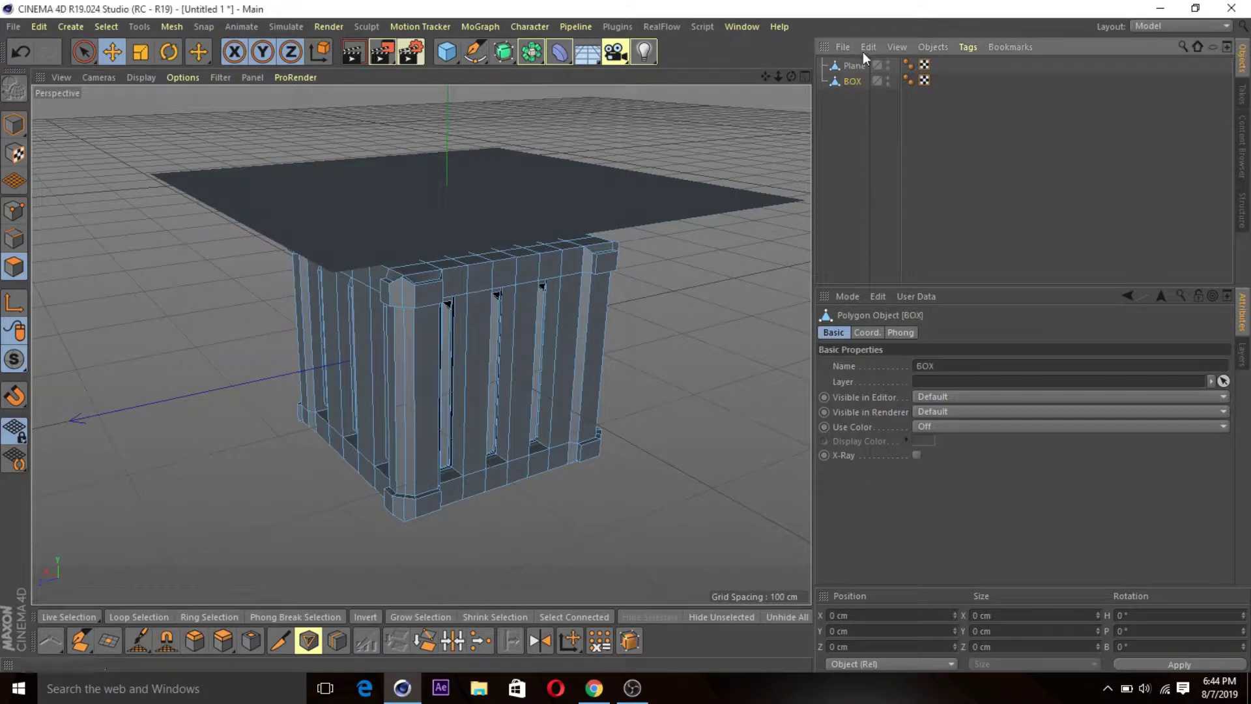
double_click(854, 65)
text(coloth)
key(Return)
Give the plane a Cloth tag and test-play the simulation in the Standard layout.
right_click(859, 68)
click(1108, 185)
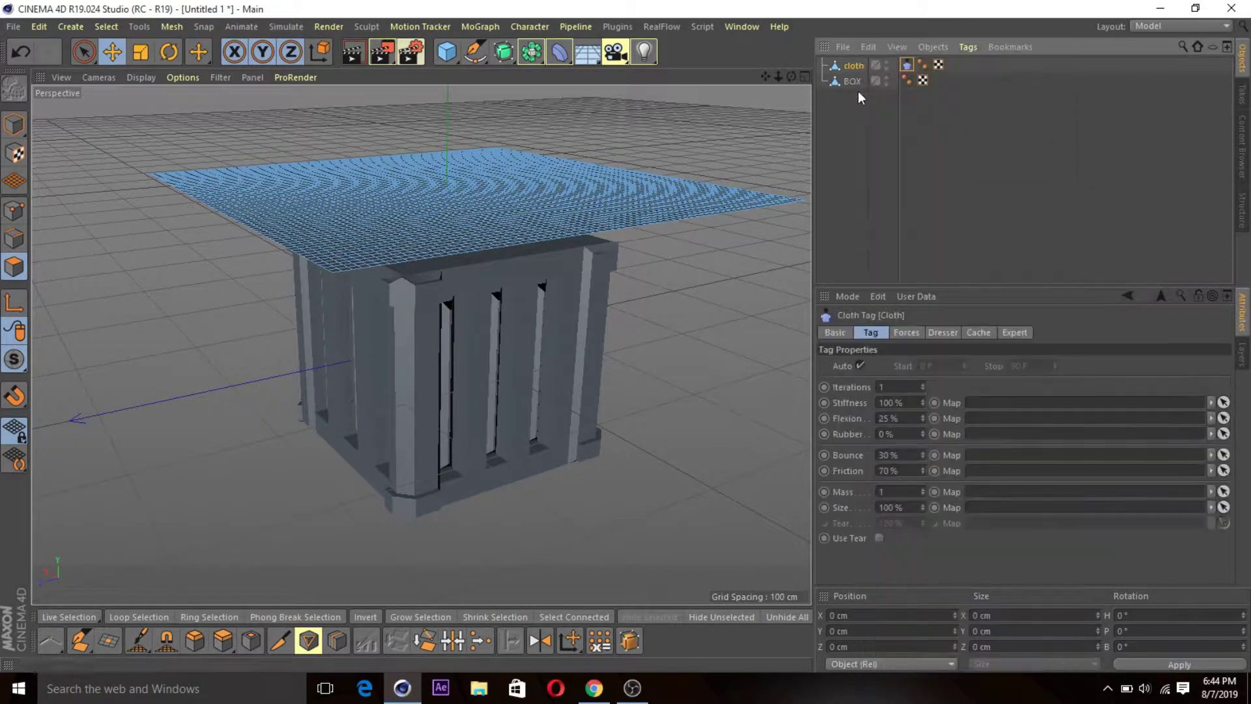
click(1154, 151)
click(520, 556)
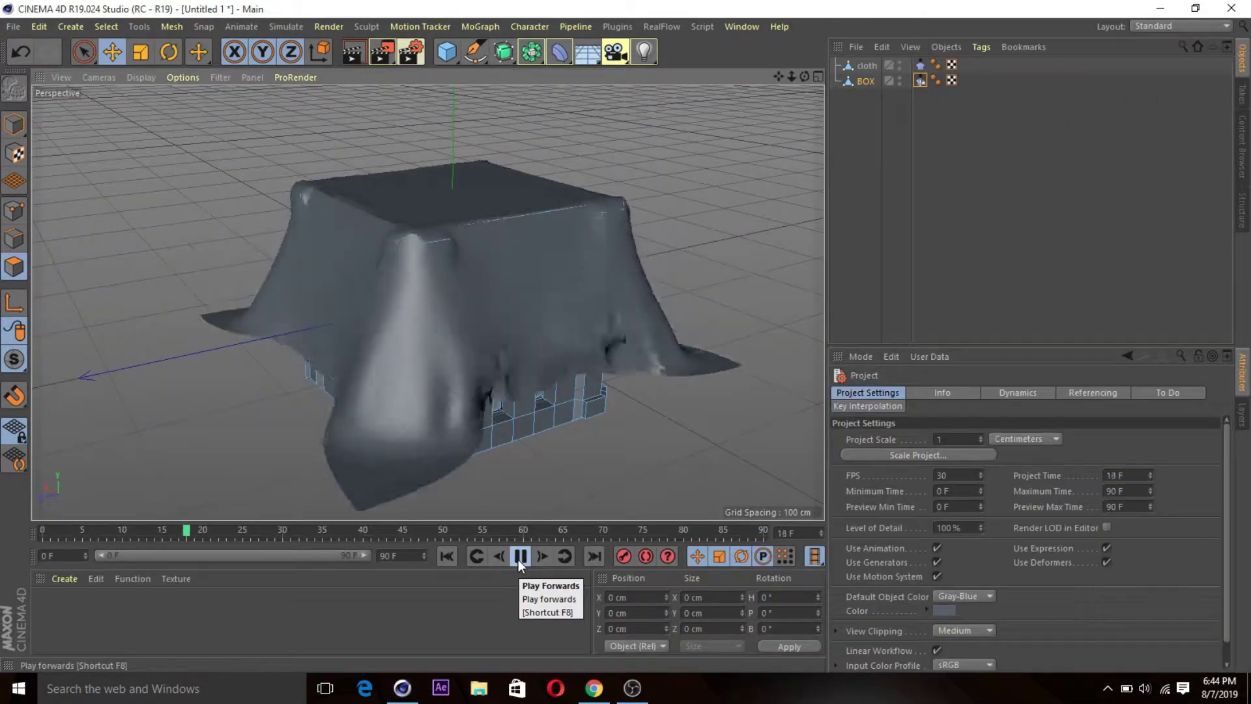
click(520, 556)
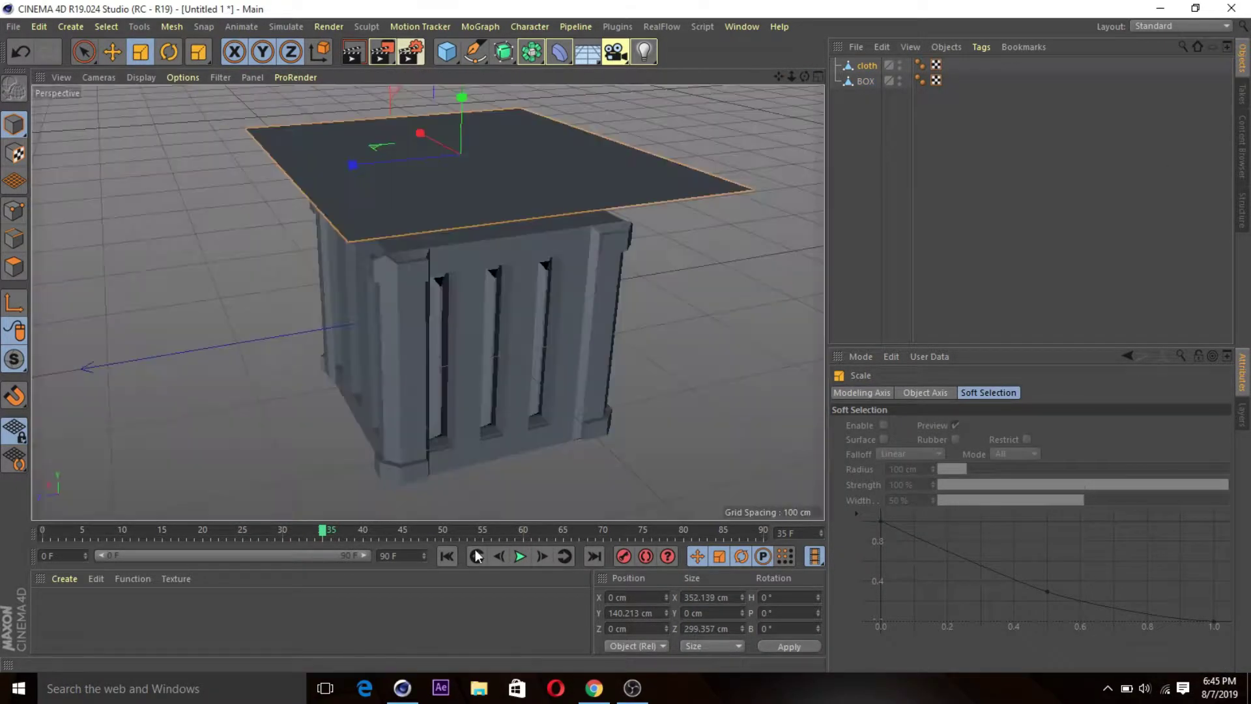
Tag BOX as a Cloth Collider and play the drape.
right_click(866, 81)
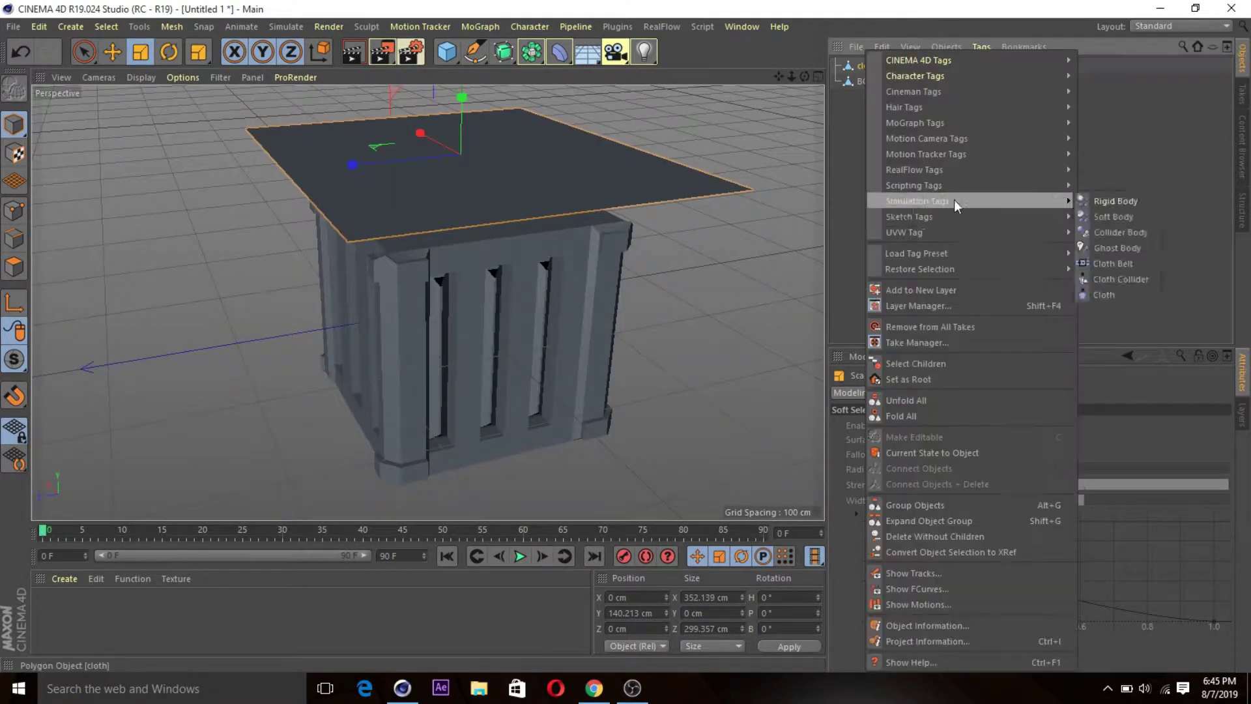
click(1108, 274)
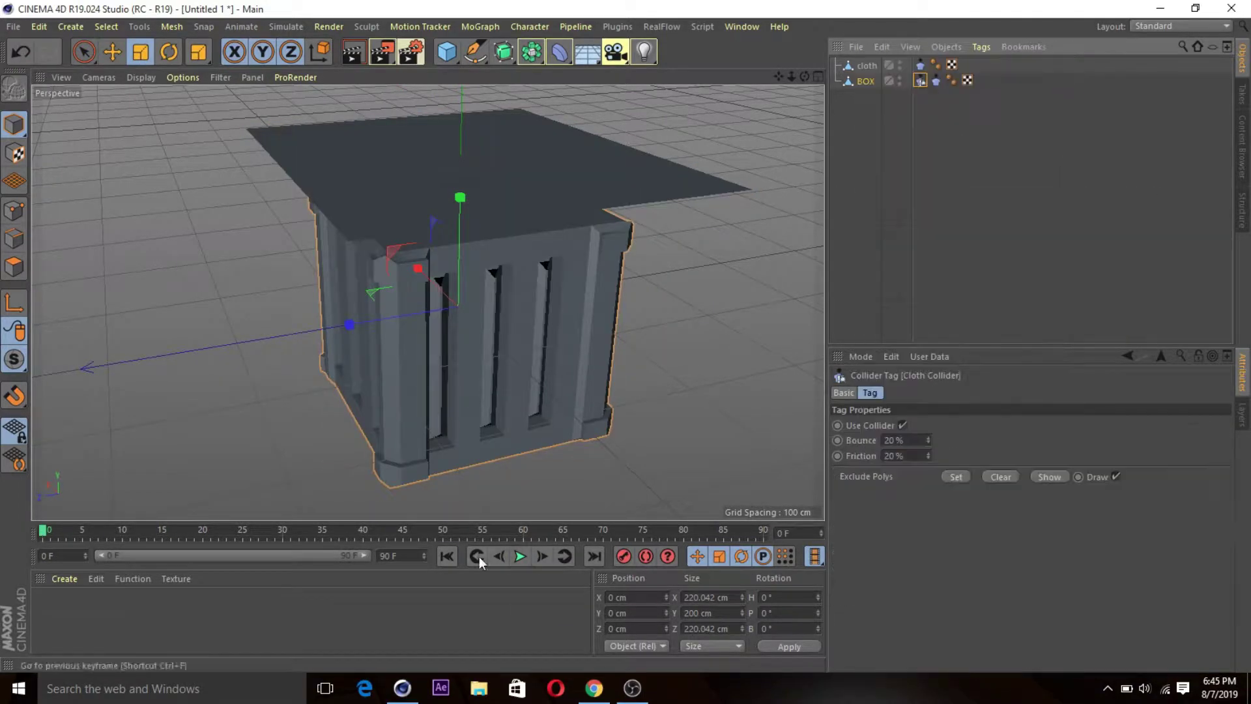
click(520, 556)
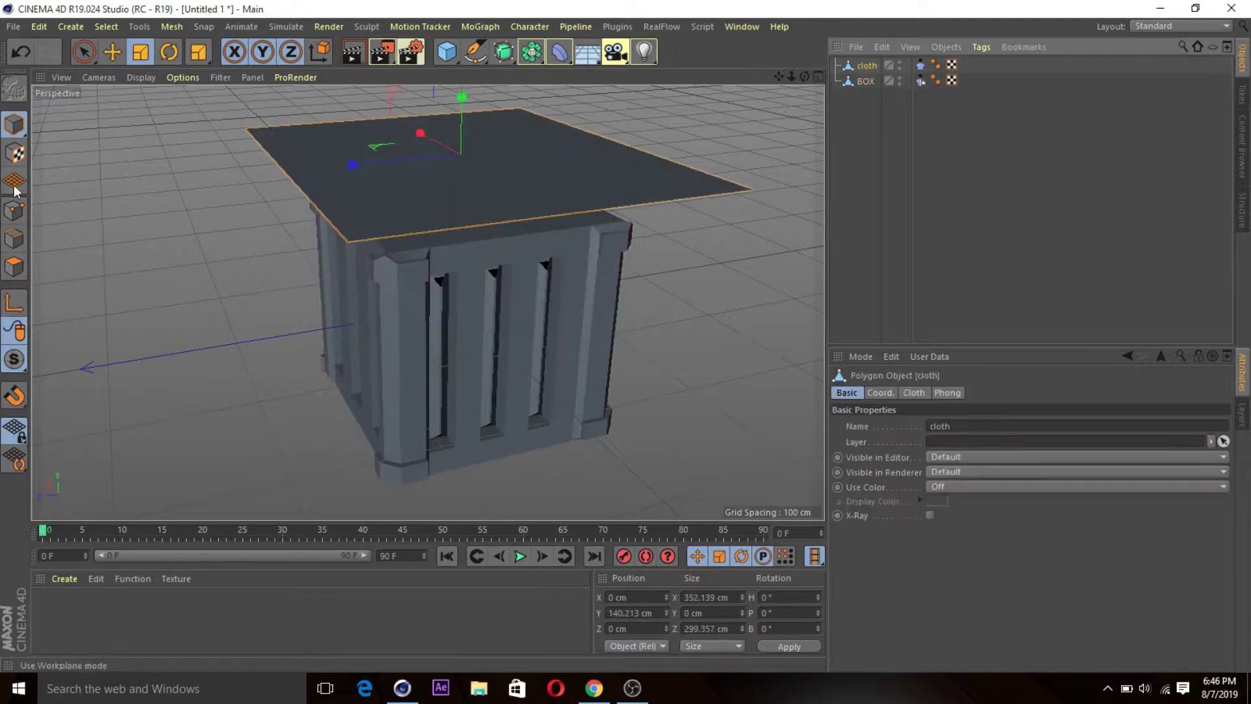
key(ctrl+a)
Extrude the cloth for thickness, replay the drape and rewind to the first frame.
key(d)
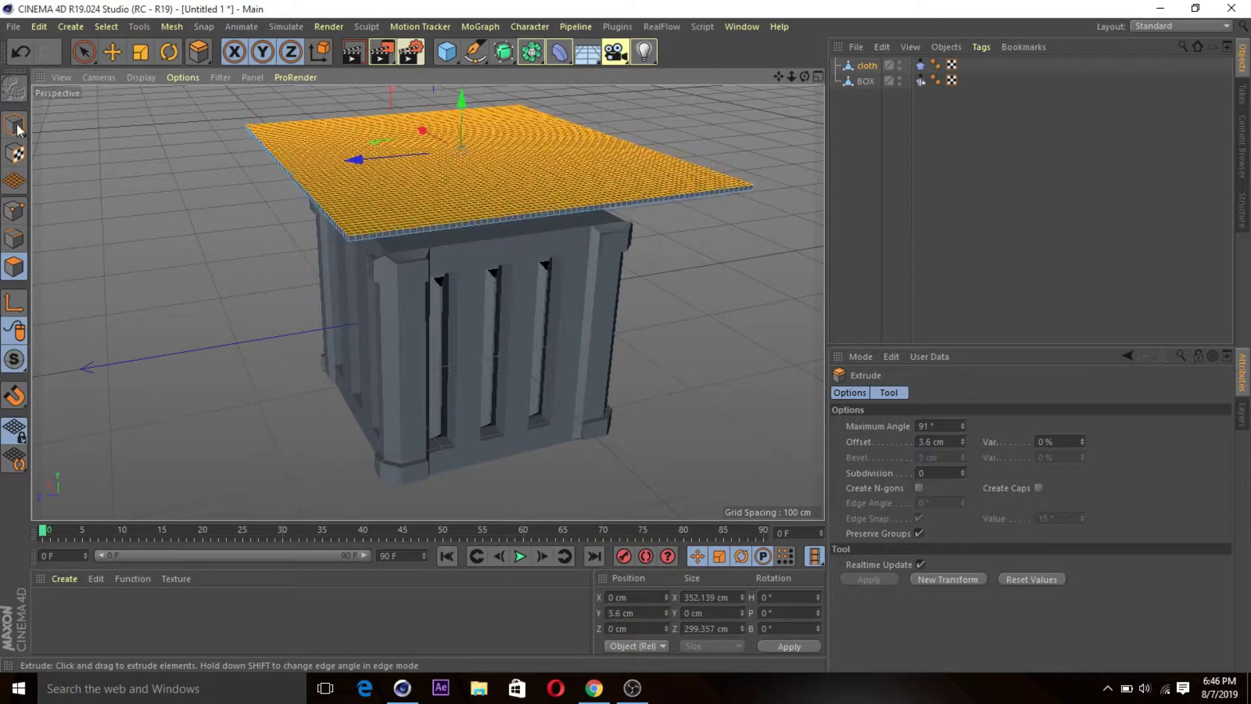
click(14, 124)
click(520, 556)
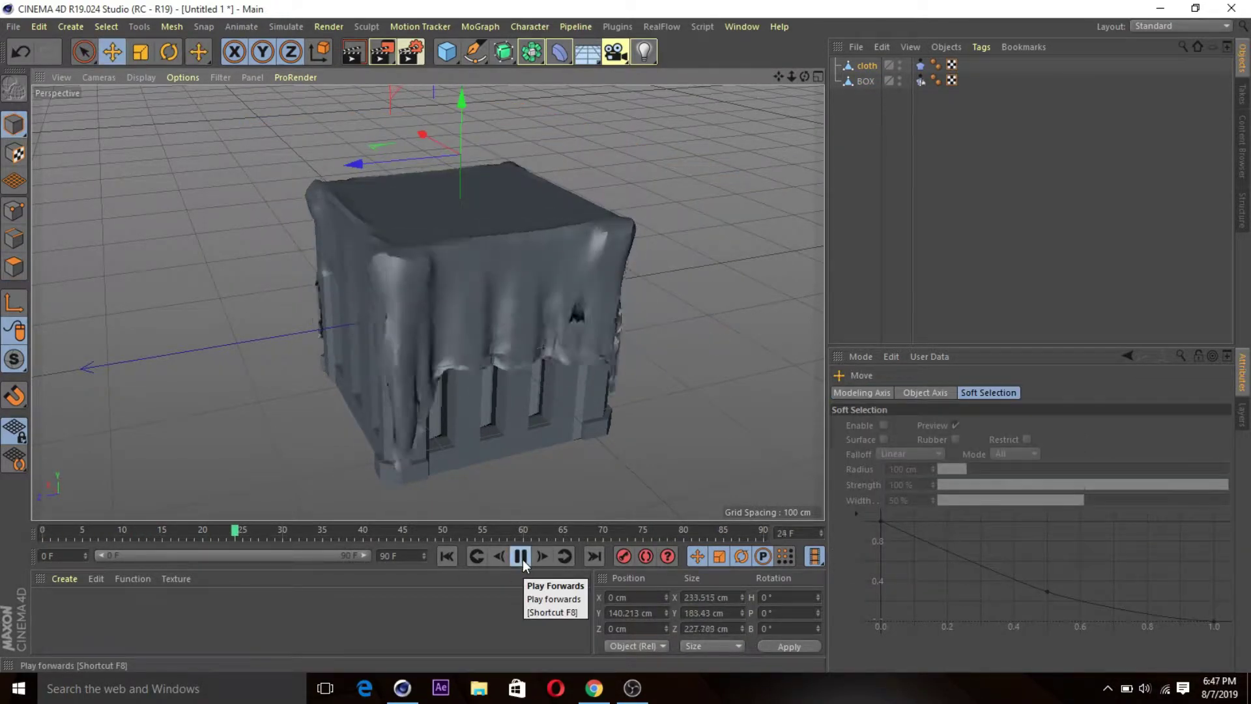
click(520, 556)
key(shift+f)
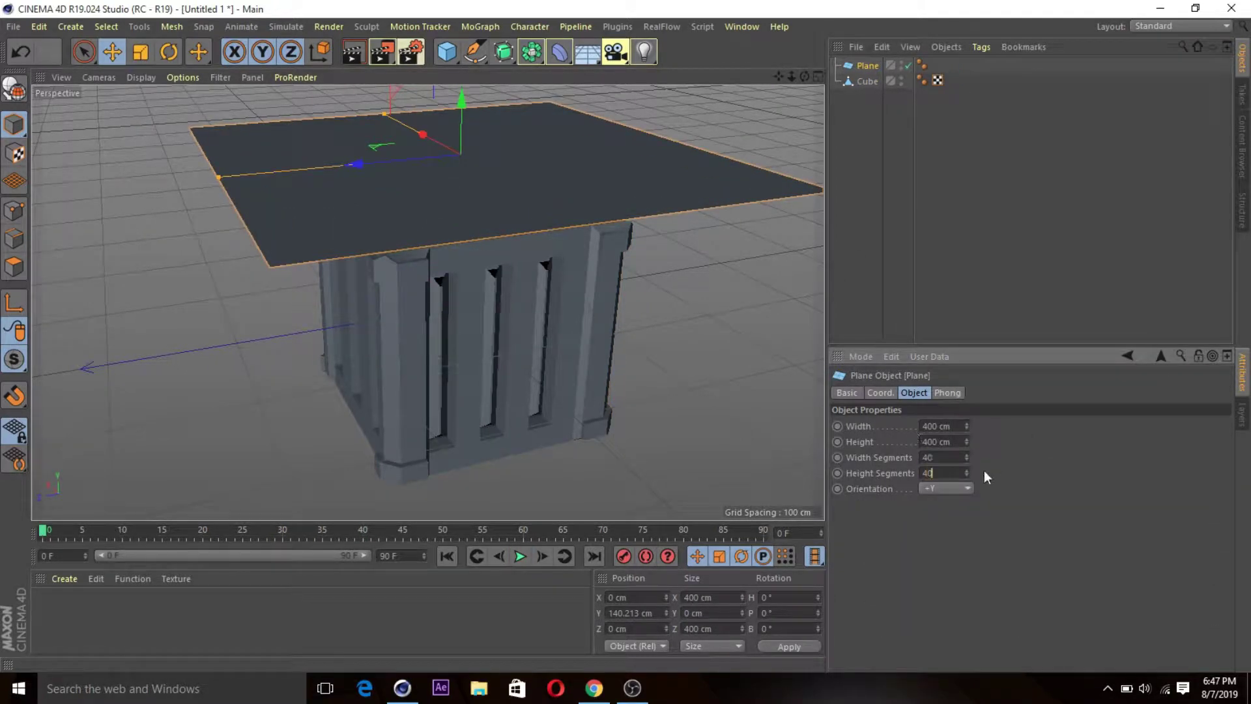
Make the crate a Cloth Collider and run the simulation.
click(525, 254)
right_click(867, 80)
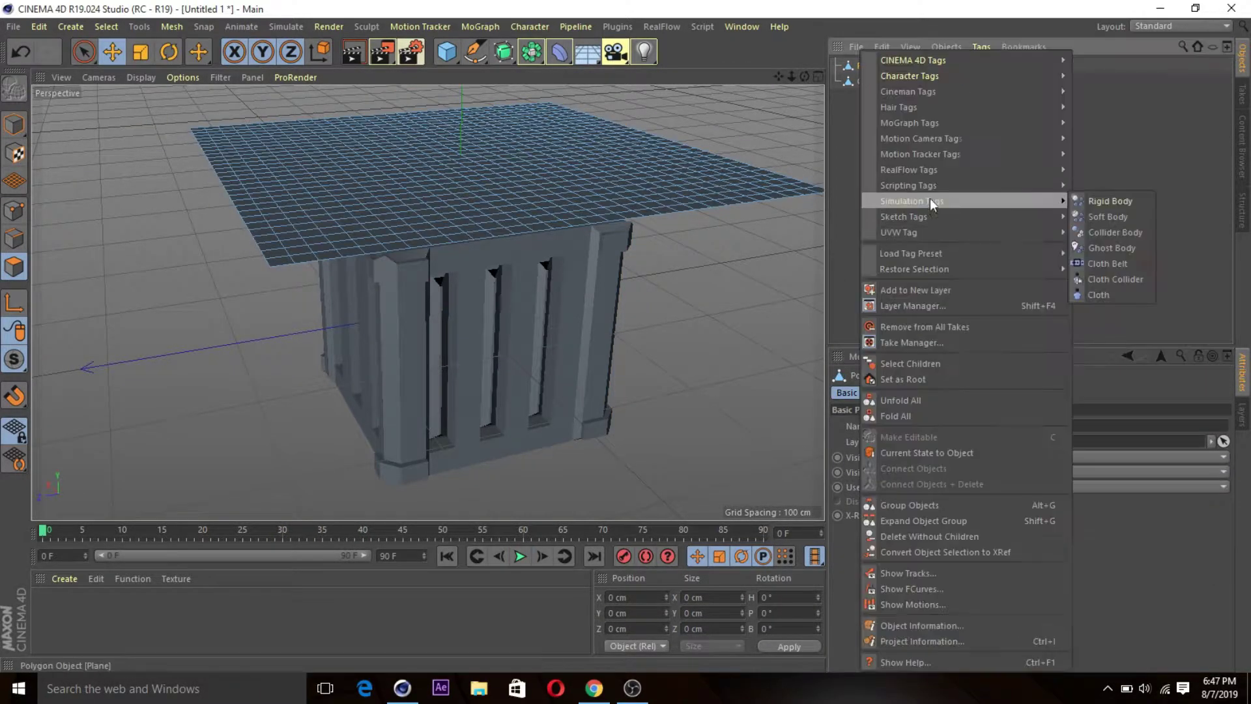
click(981, 380)
click(520, 556)
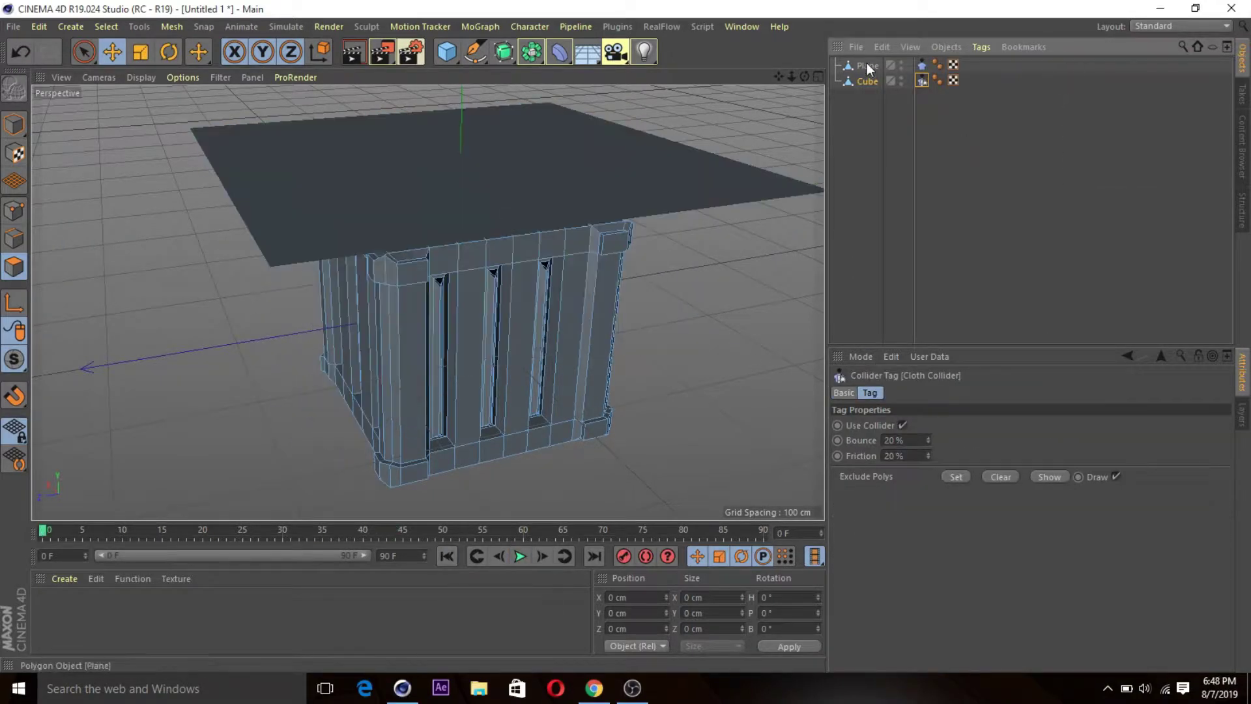
Scale the plane down to about 309 cm so it fits over the crate.
click(867, 66)
key(t)
key(F2)
drag(575, 218, 510, 265)
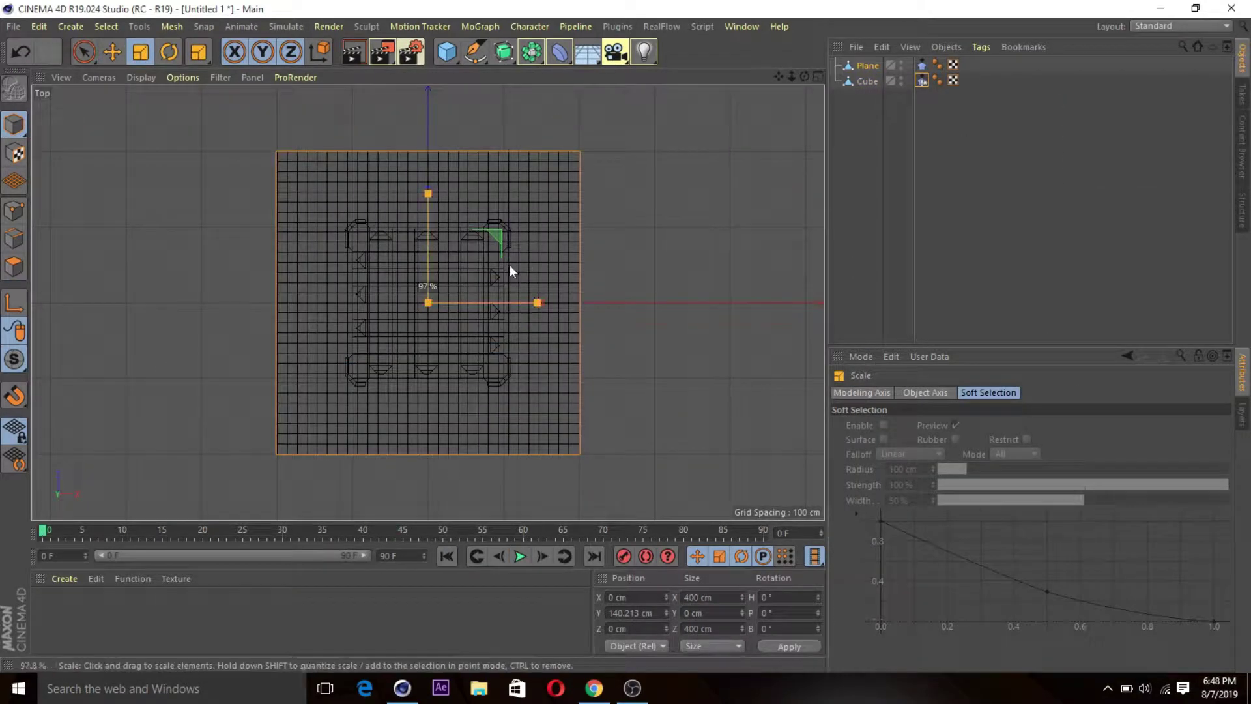
click(493, 306)
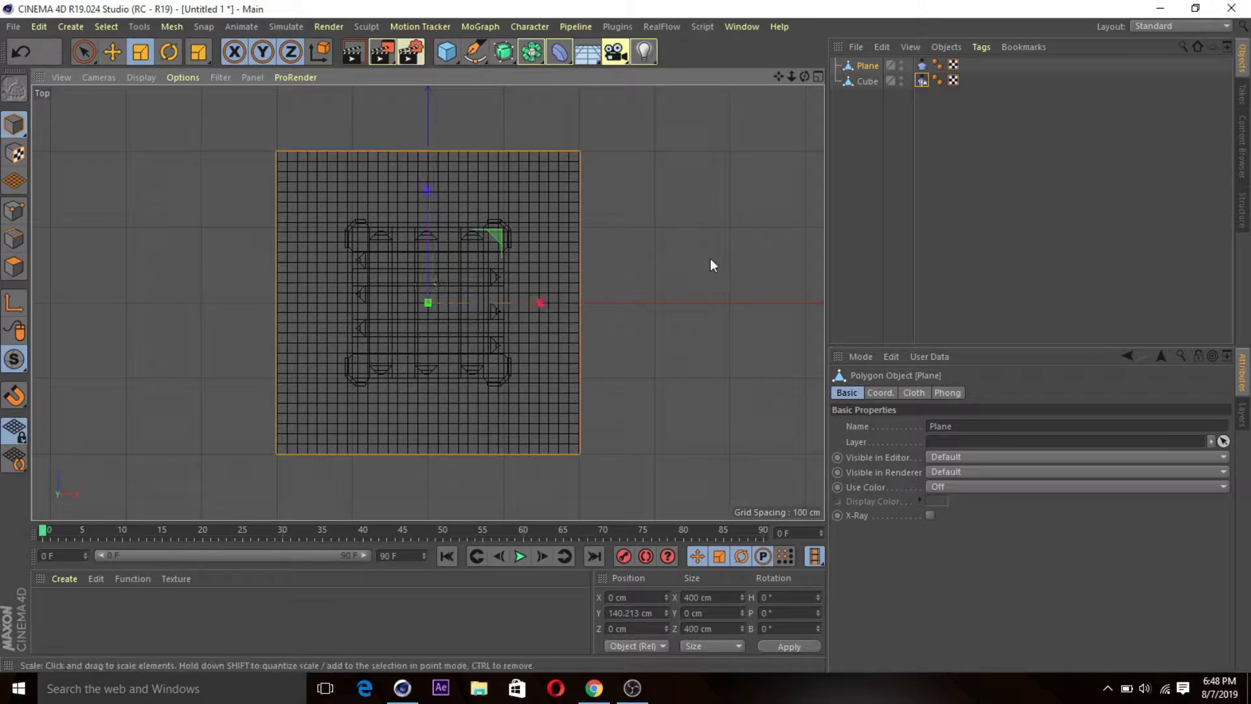
key(F1)
click(880, 392)
key(F5)
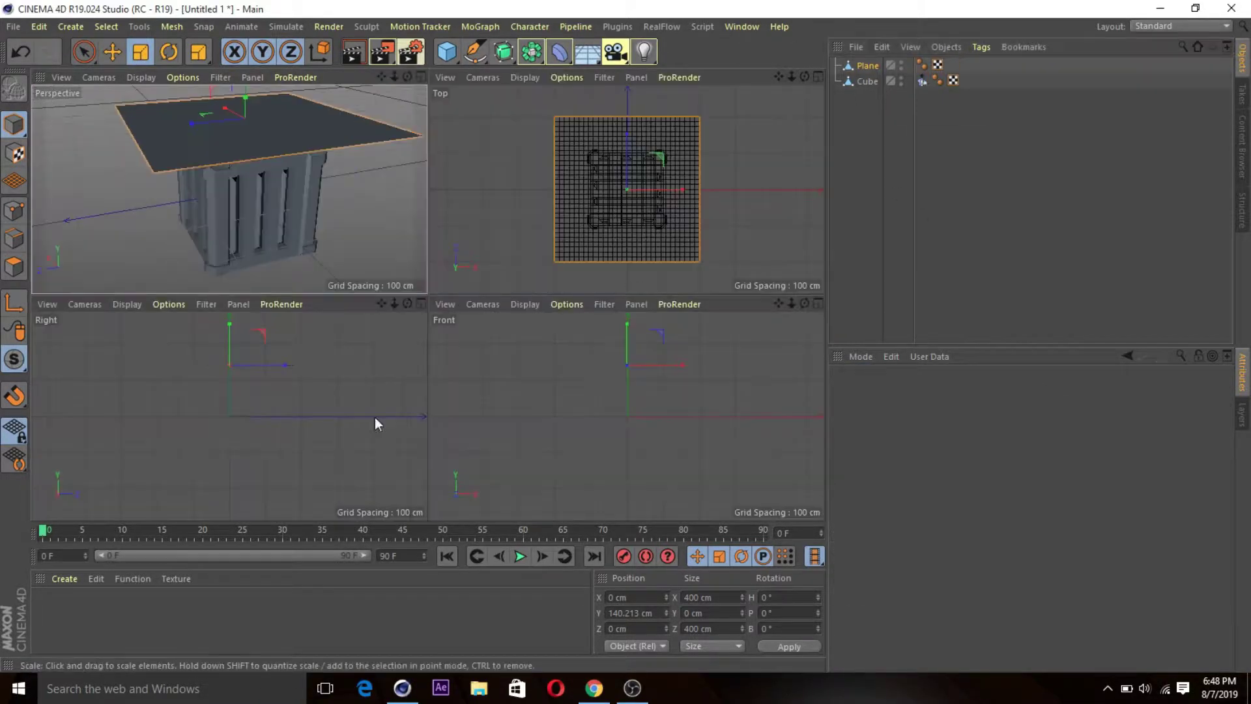
key(F2)
drag(573, 215, 512, 259)
key(F5)
key(F1)
Give the plane a Cloth tag and play the drape.
right_click(867, 65)
click(1108, 295)
click(520, 556)
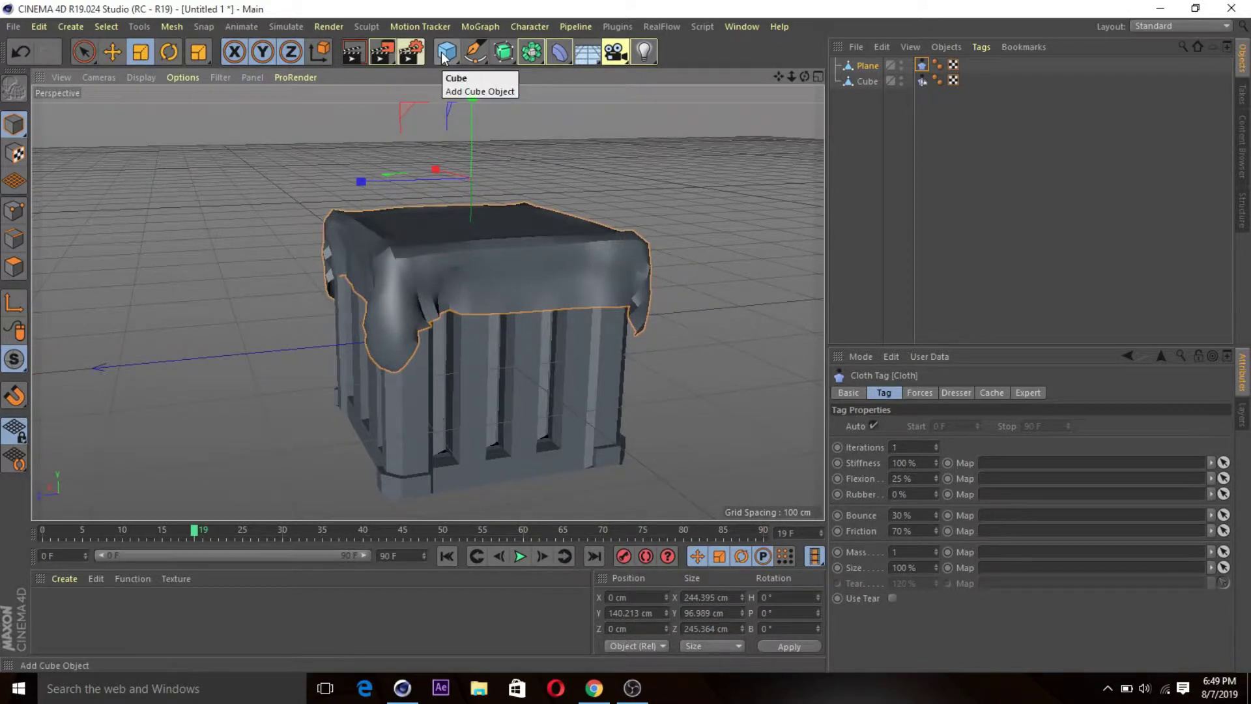
Add a cylinder and flatten it into a thin disc.
drag(443, 57, 745, 77)
click(113, 51)
mouse_move(398, 316)
mouse_down()
mouse_move(334, 327)
mouse_move(337, 491)
mouse_move(328, 253)
mouse_up()
key(r)
drag(326, 398, 303, 362)
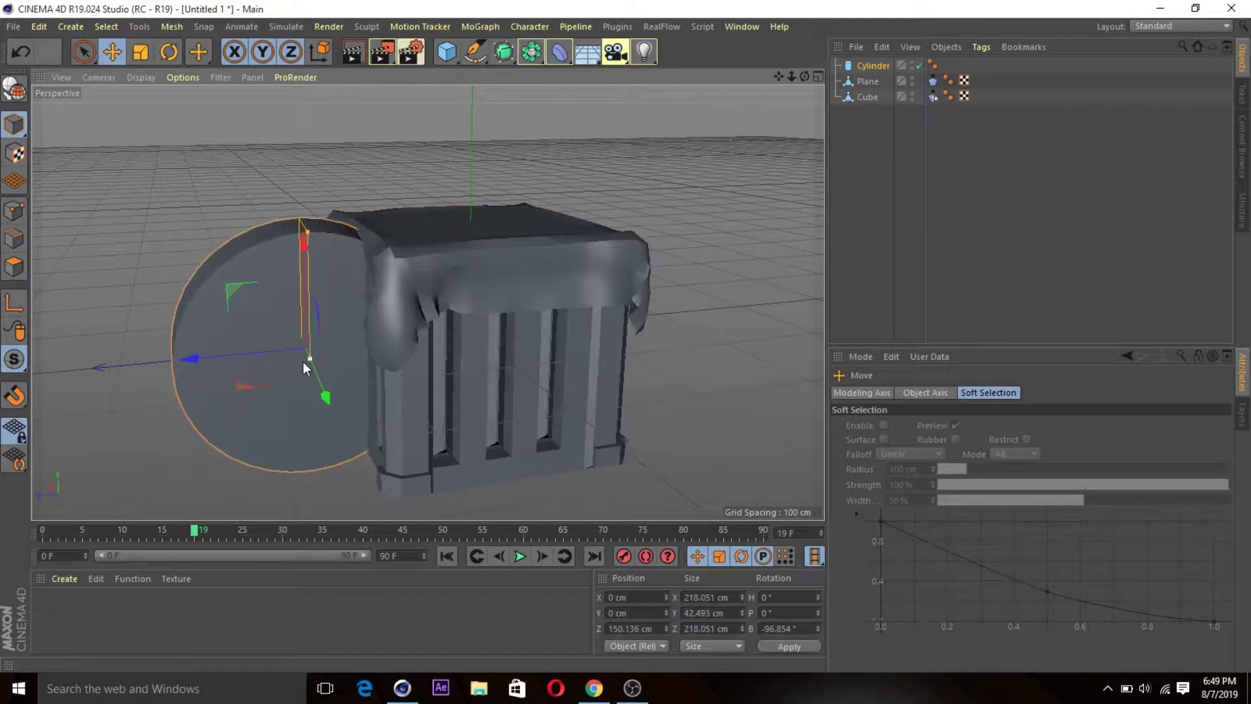
Stand the disc upright through the crate's middle and turn off its caps.
click(169, 51)
drag(257, 290, 260, 299)
key(e)
drag(291, 362, 295, 355)
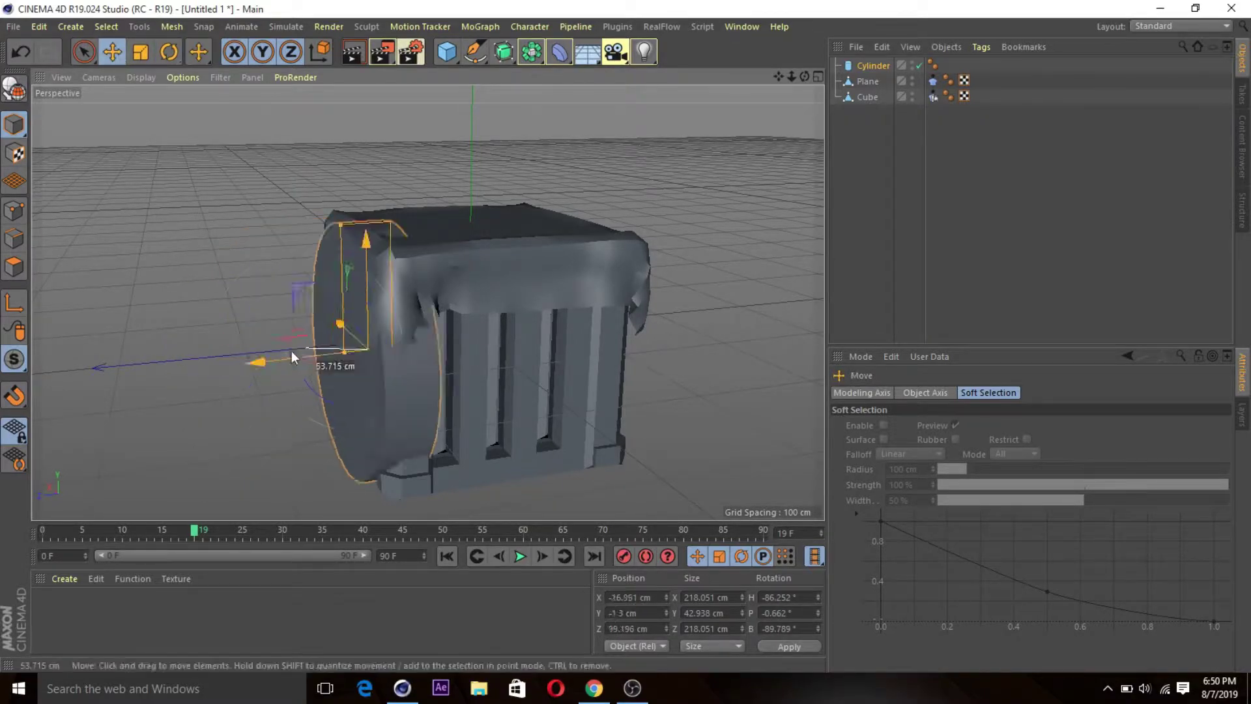
drag(395, 336, 384, 326)
middle_click(371, 236)
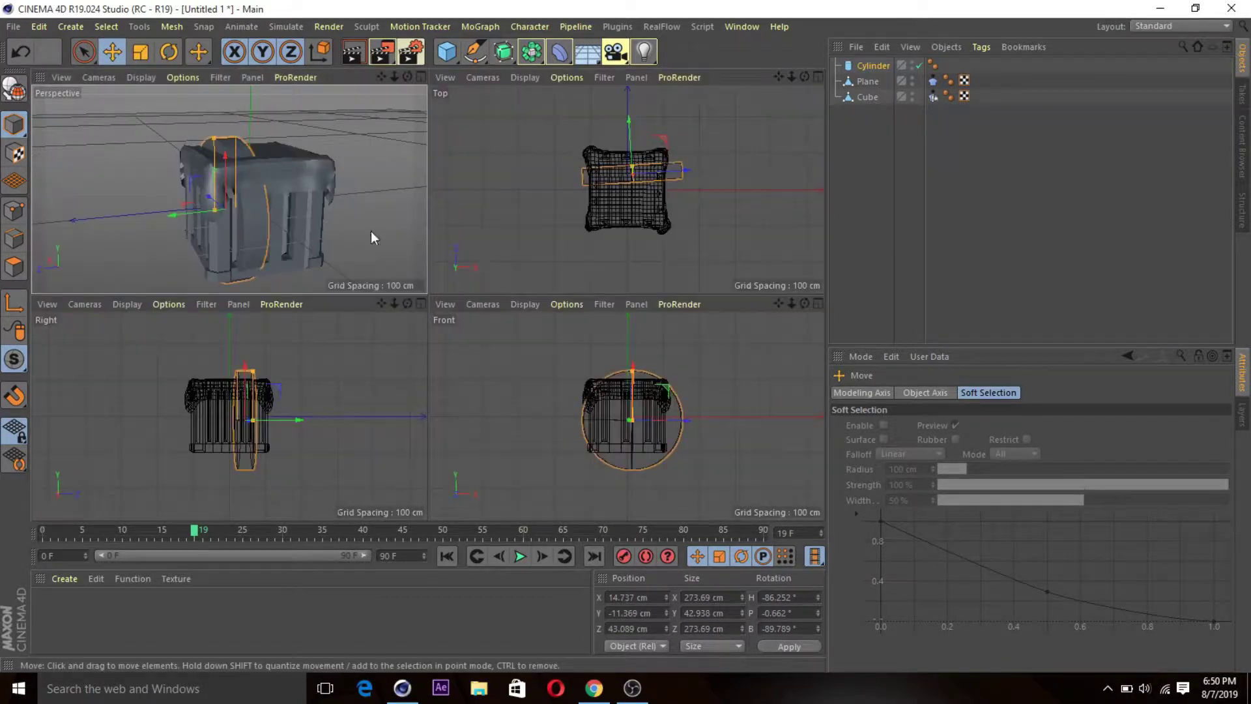
middle_click(648, 403)
click(895, 426)
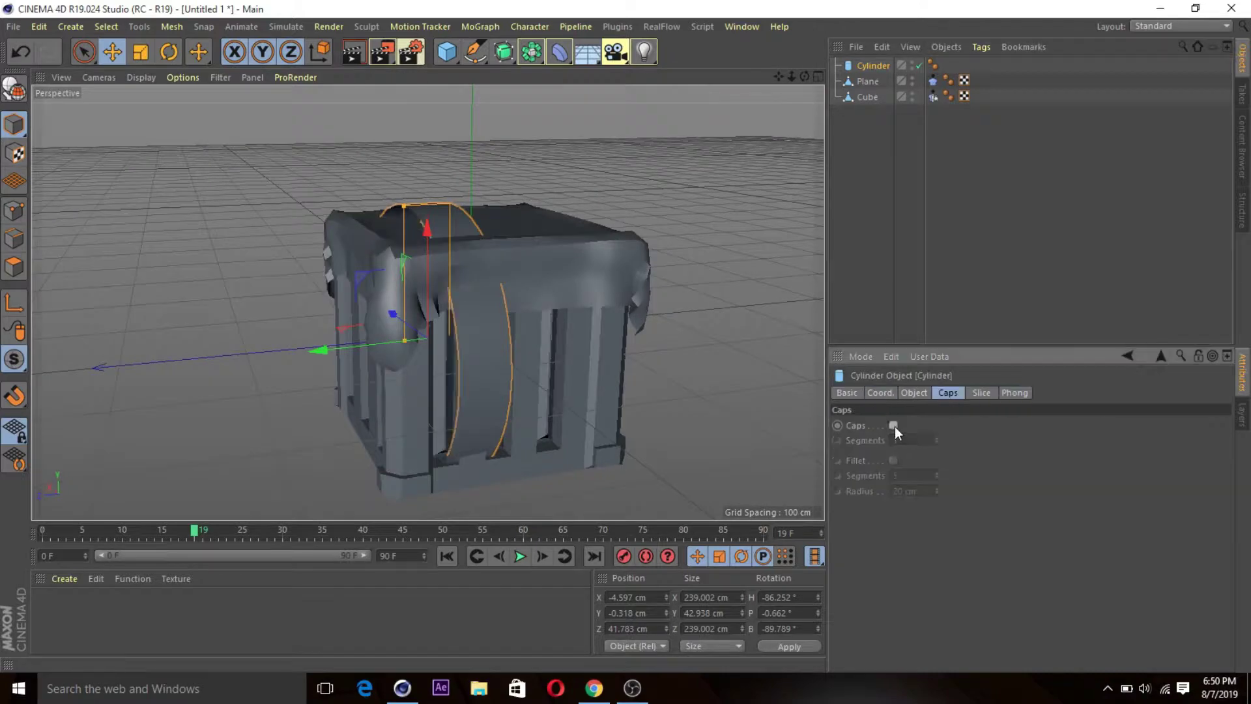
middle_click(306, 251)
middle_click(447, 256)
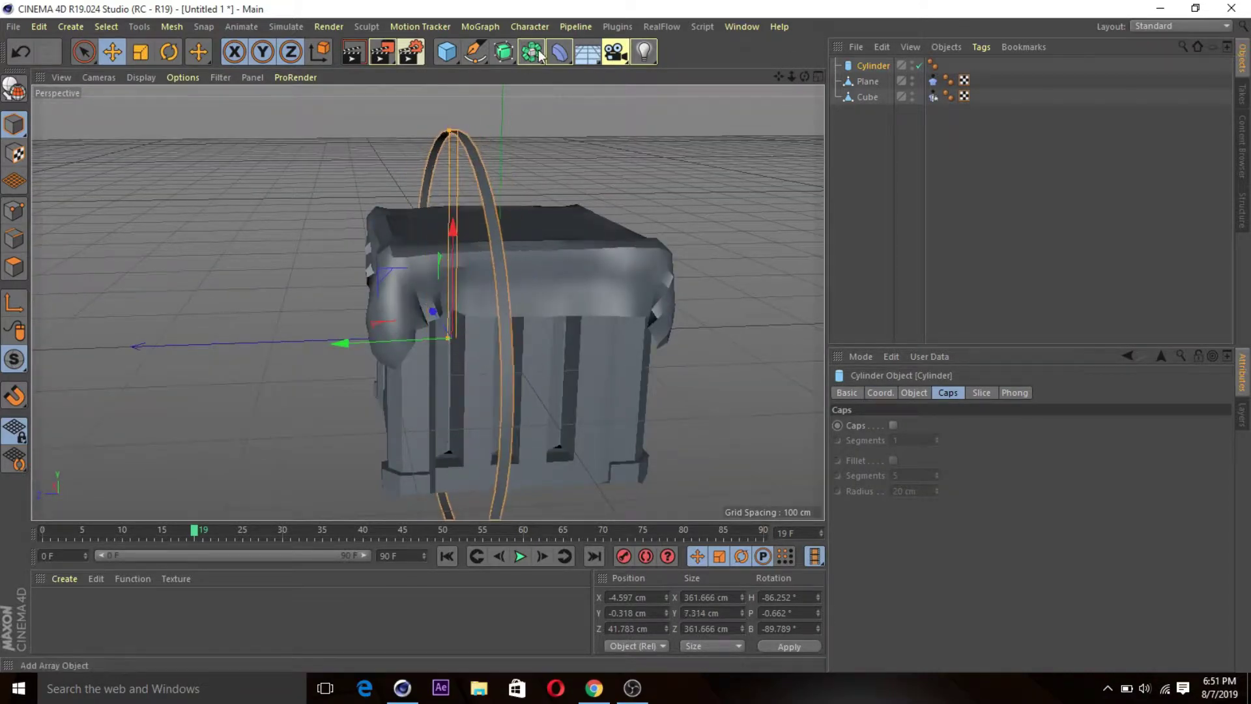
Add a Collision deformer and group it with the cylinder ring under a Null.
drag(560, 52, 634, 107)
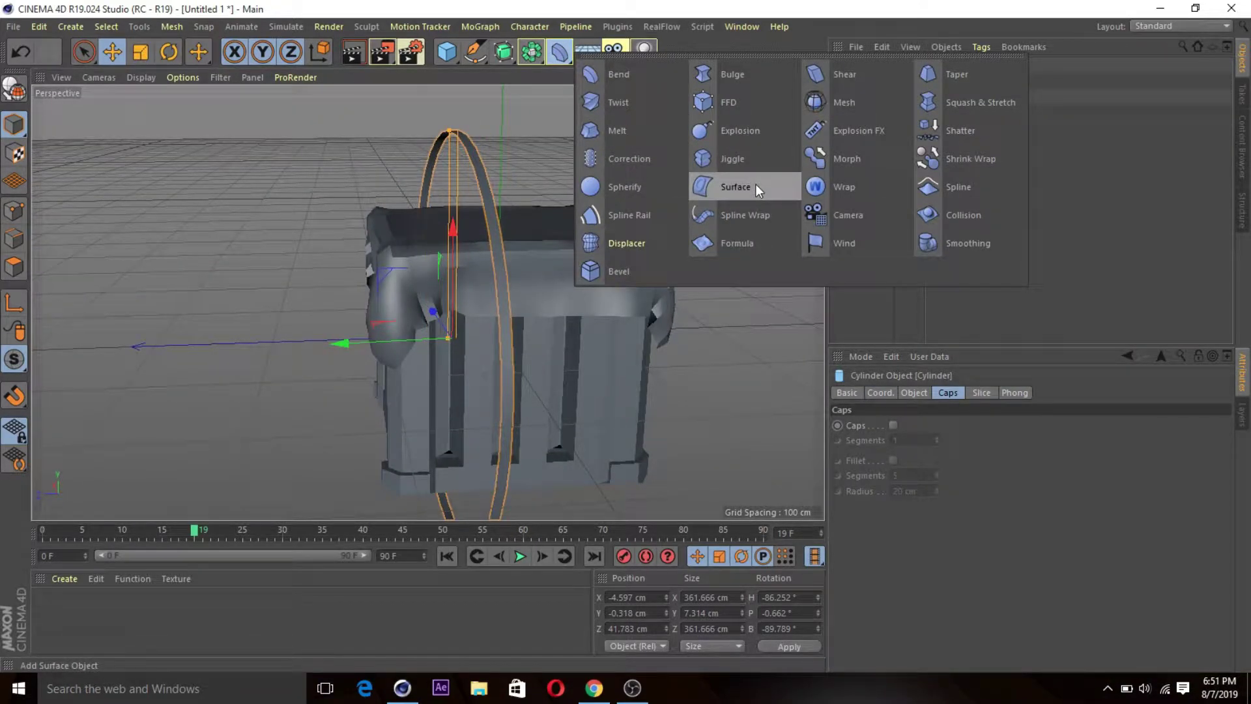
drag(756, 184, 963, 216)
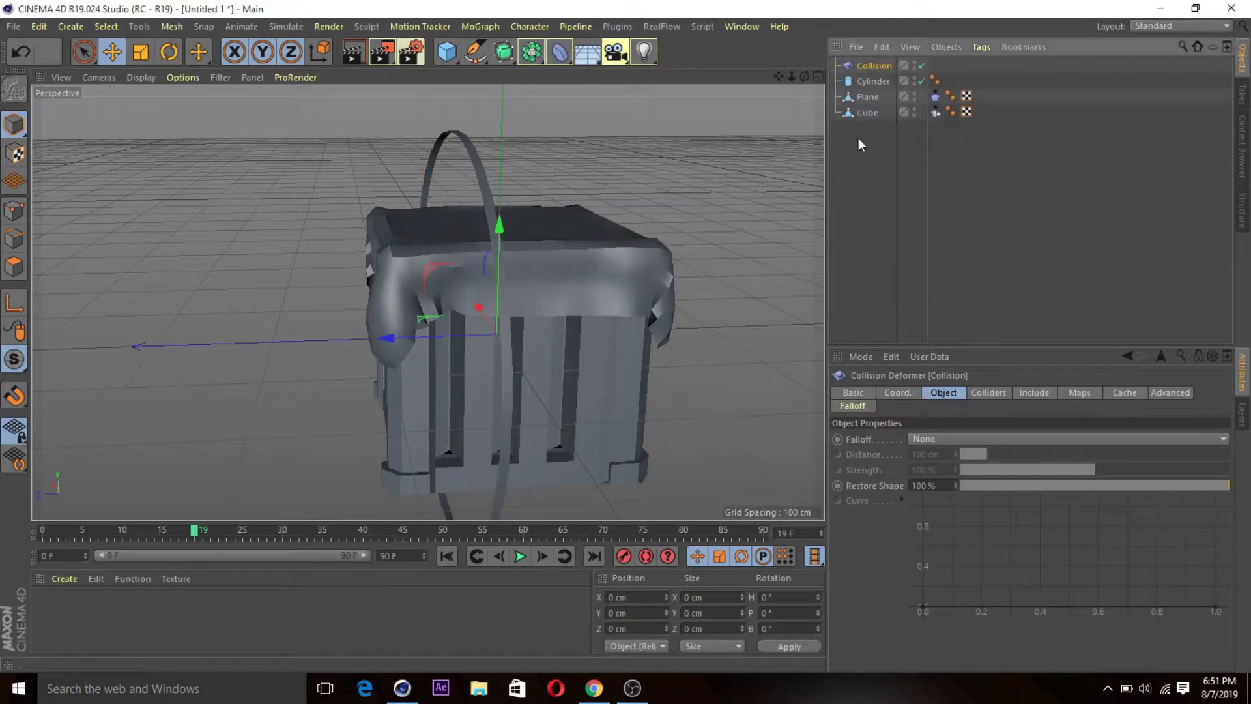
click(871, 82)
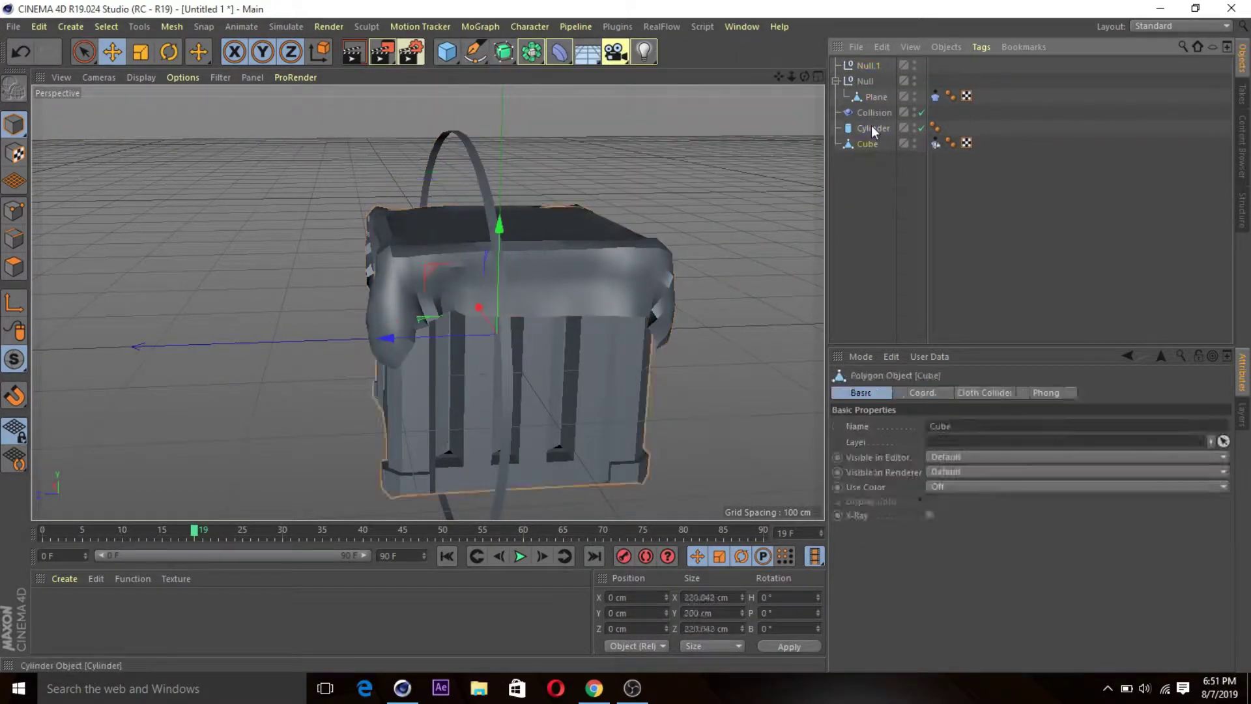
ctrl+click(871, 121)
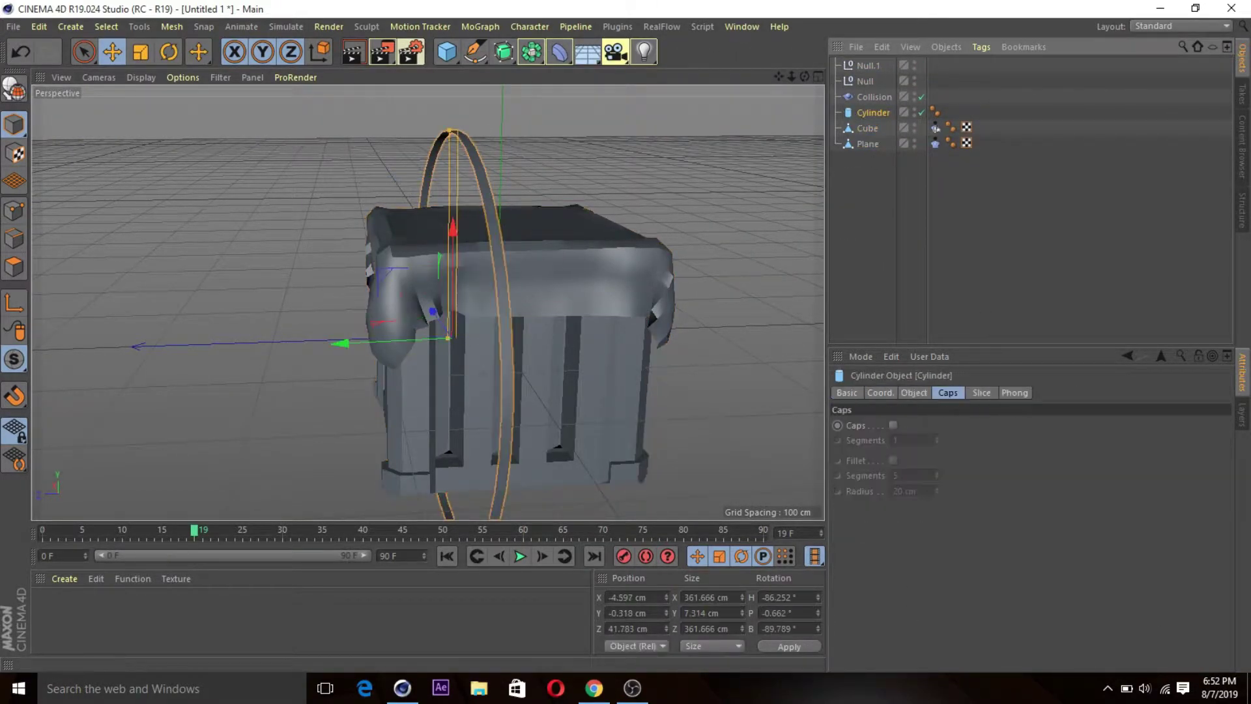
ctrl+drag(870, 128, 867, 116)
mouse_move(868, 71)
mouse_down()
mouse_move(867, 117)
mouse_move(894, 65)
mouse_up()
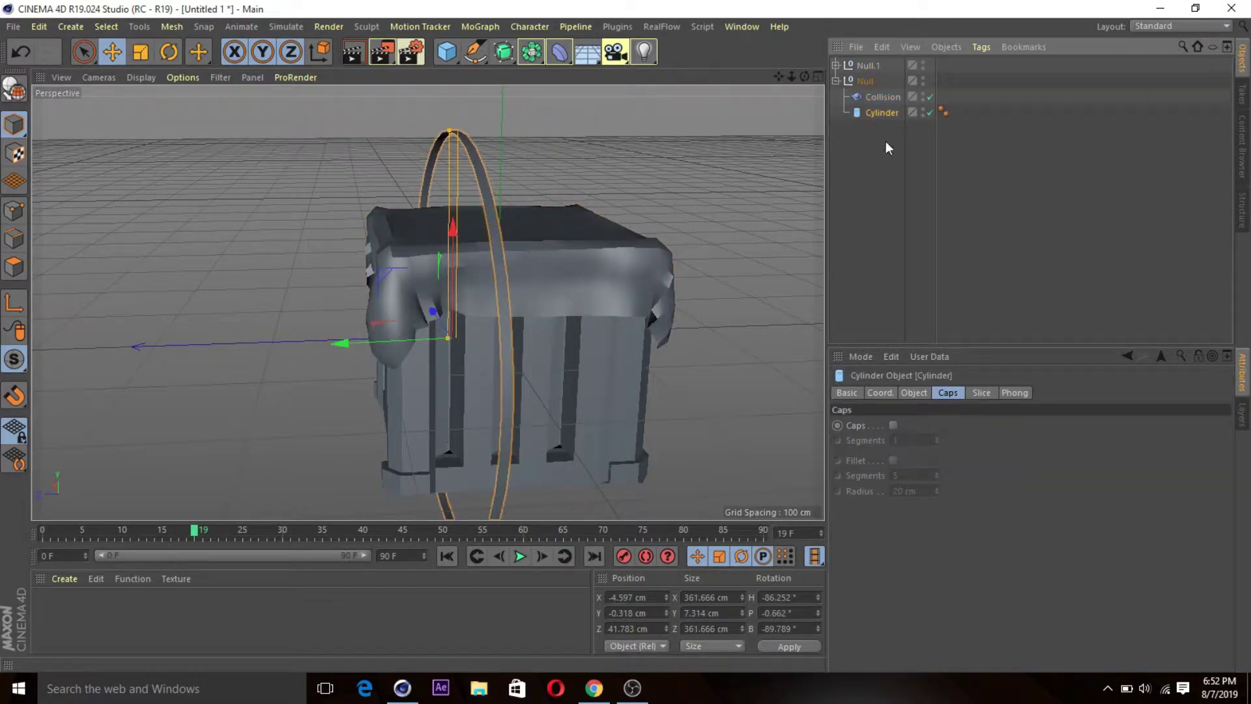
click(944, 112)
click(1027, 392)
click(872, 98)
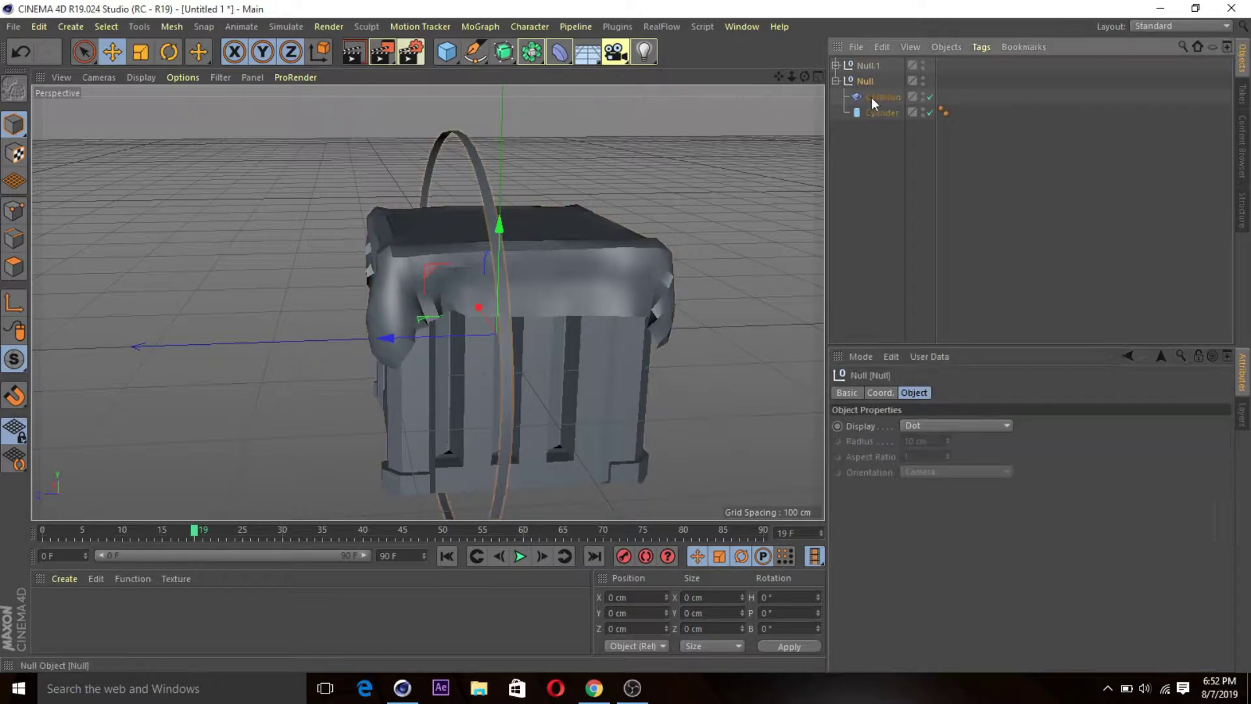
Scale the null group so the ring wraps tightly around the crate.
click(150, 50)
middle_click(397, 266)
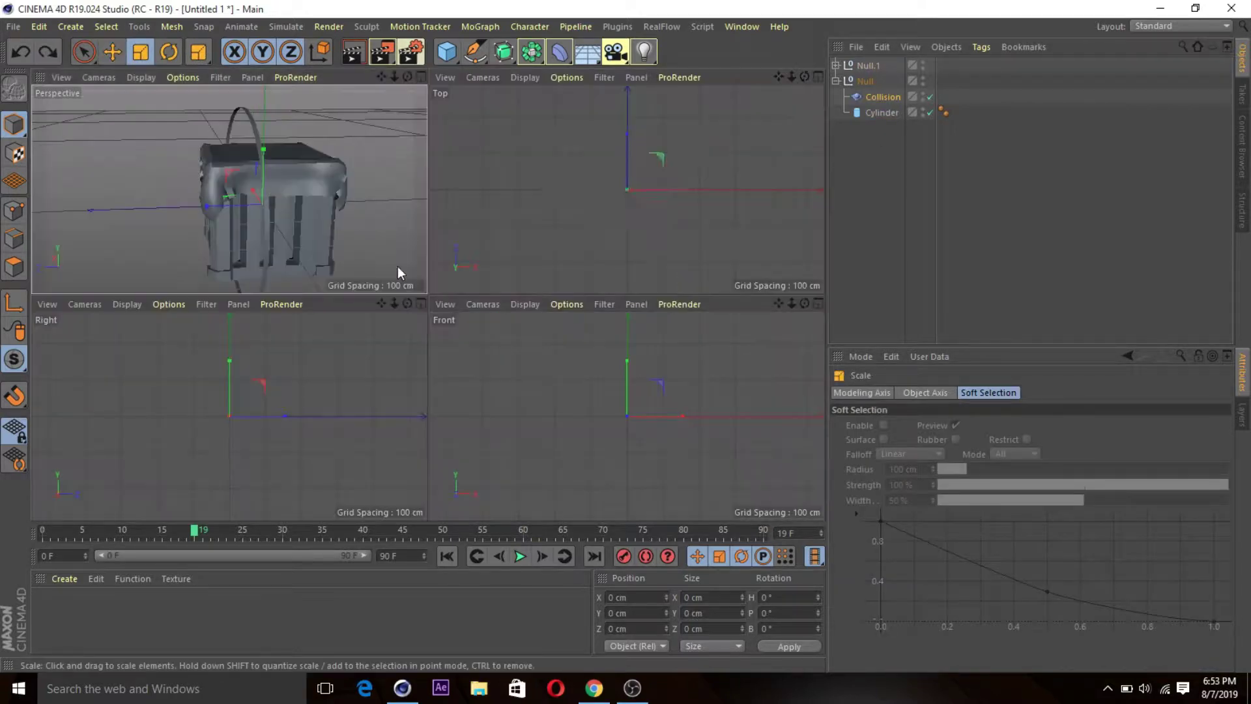
middle_click(323, 283)
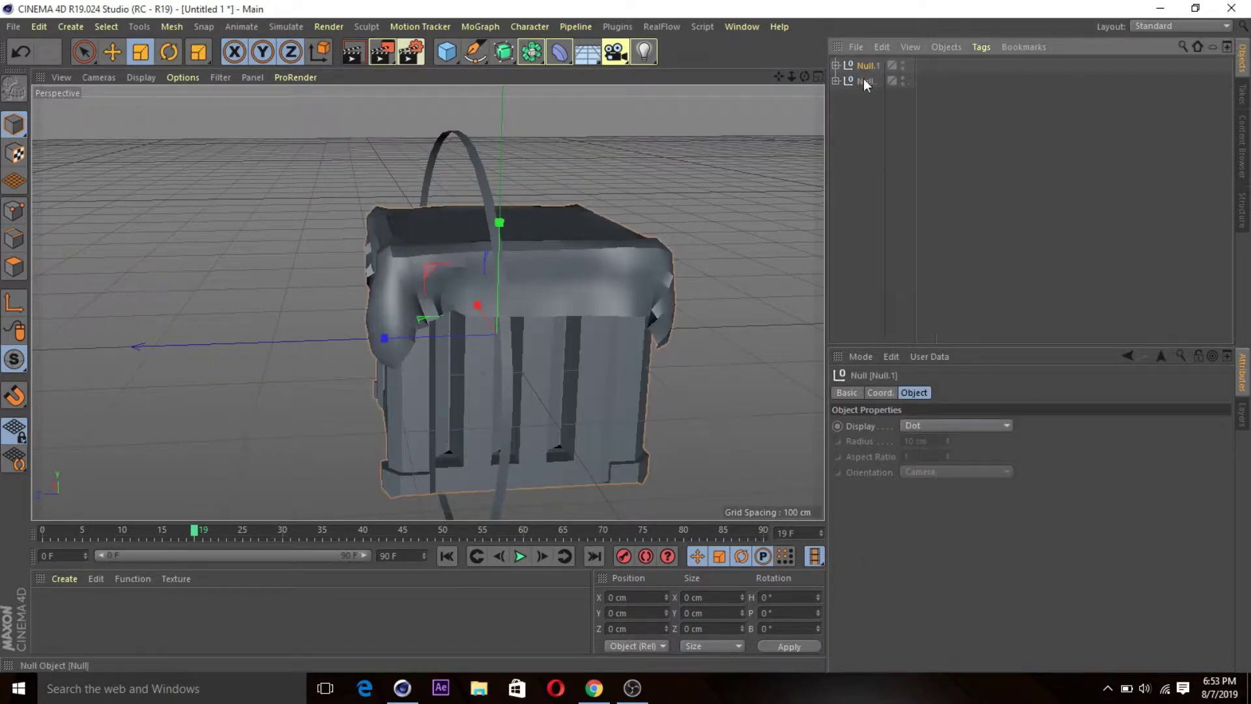
mouse_move(476, 307)
mouse_down()
mouse_move(486, 319)
mouse_move(475, 322)
mouse_move(511, 172)
mouse_up()
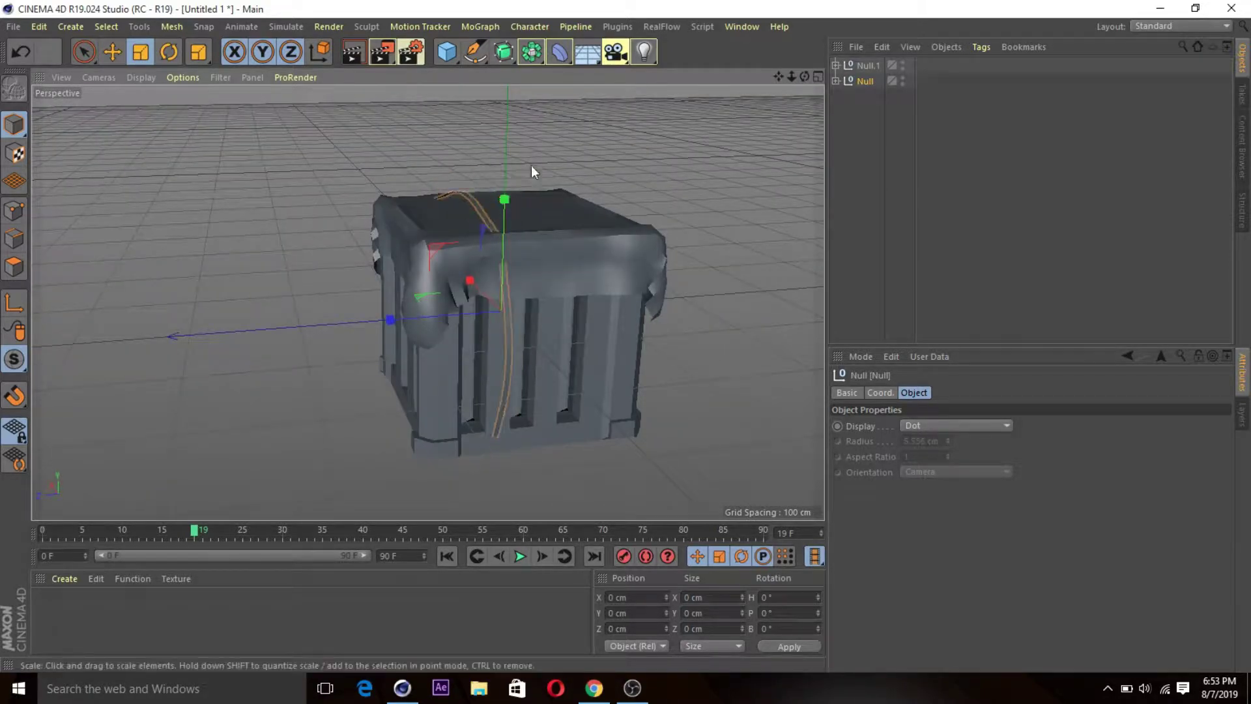
key(ctrl+z)
key(F2)
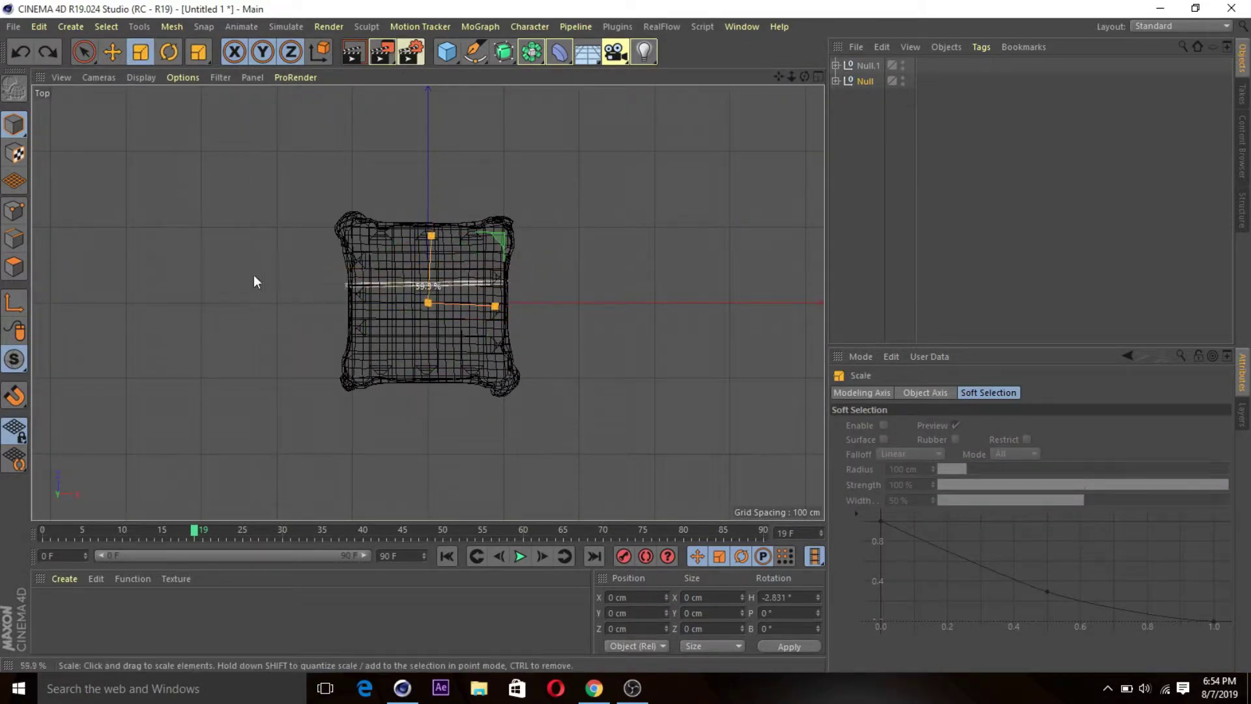
click(836, 81)
click(866, 65)
key(F1)
drag(391, 378, 247, 380)
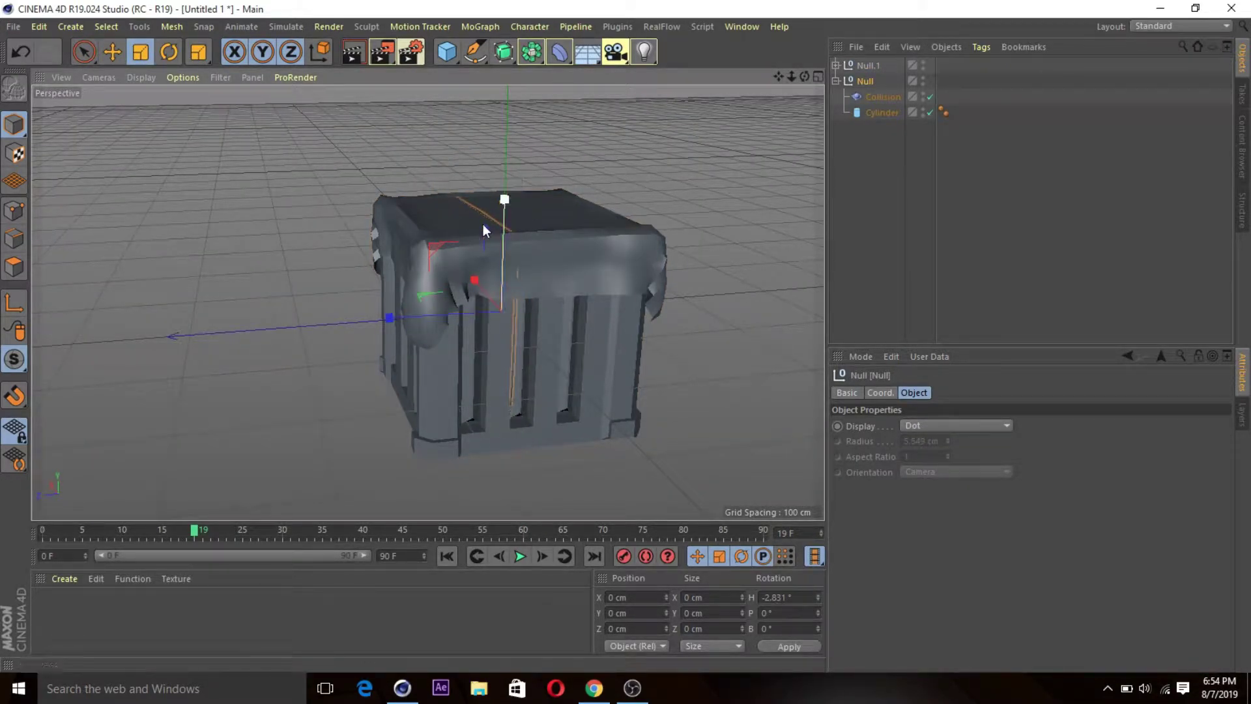
key(F5)
key(F4)
mouse_move(430, 191)
mouse_down()
mouse_move(432, 219)
mouse_move(504, 206)
mouse_up()
key(F1)
Bake the deformed ring into an editable strap with Current State to Object.
right_click(865, 80)
click(934, 496)
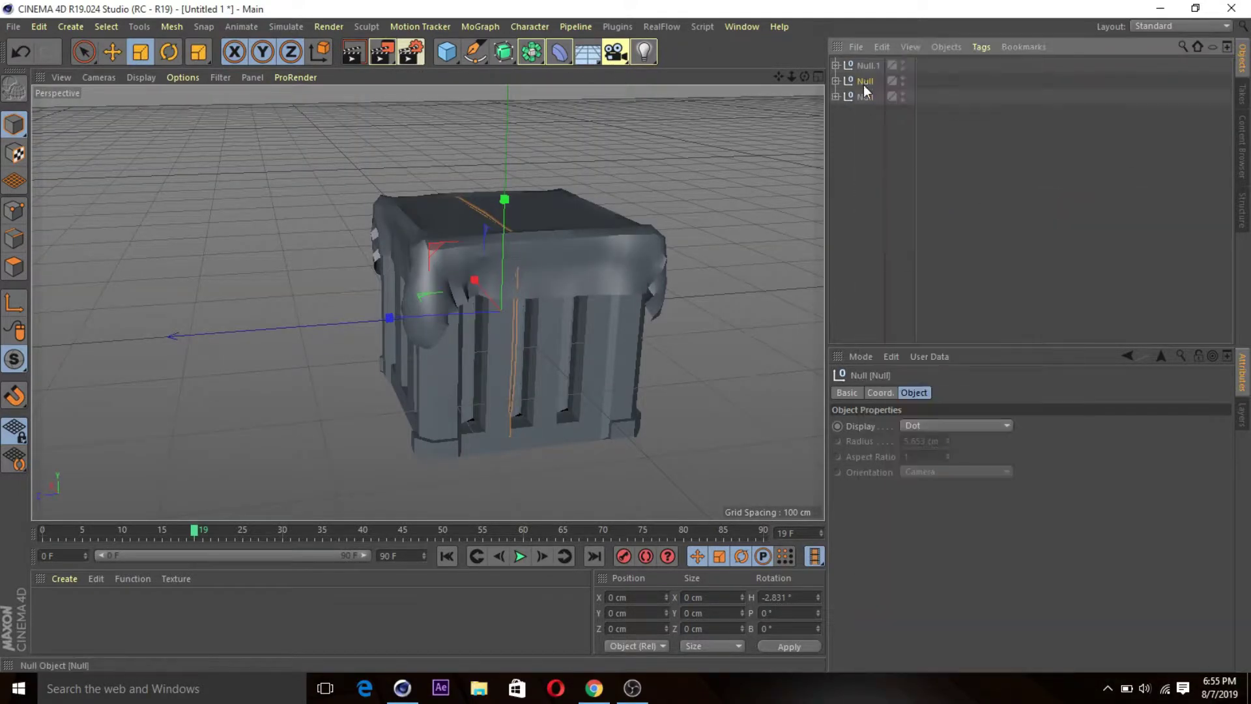
click(463, 298)
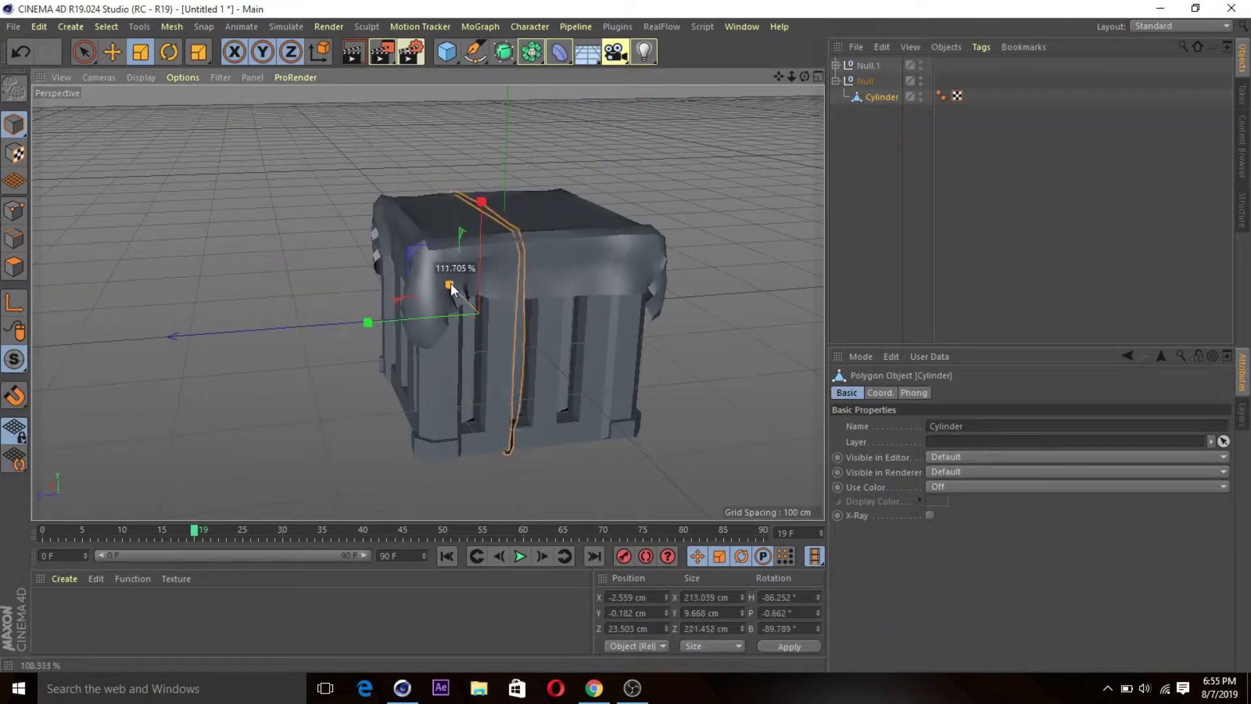
Duplicate the strap and rotate the copies 90° so they cross the crate.
key(e)
drag(451, 283, 428, 302)
scroll(427, 302, up, 5)
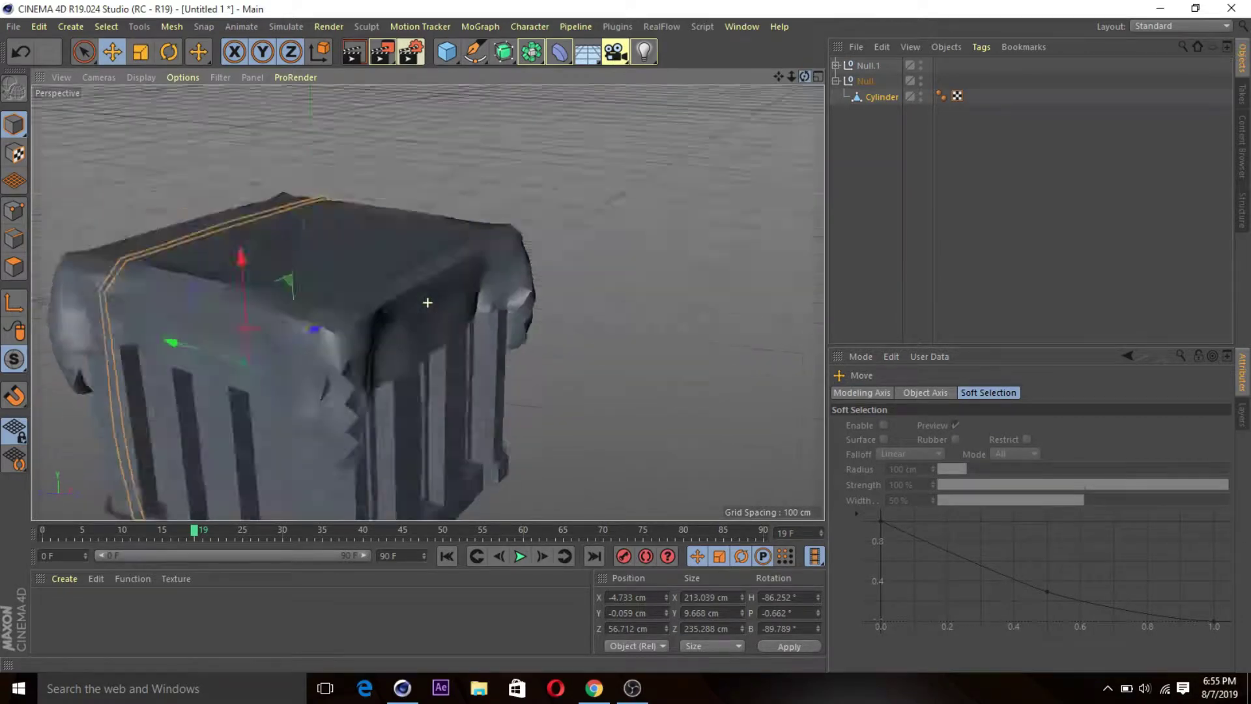
key(ctrl+shift+z)
key(c)
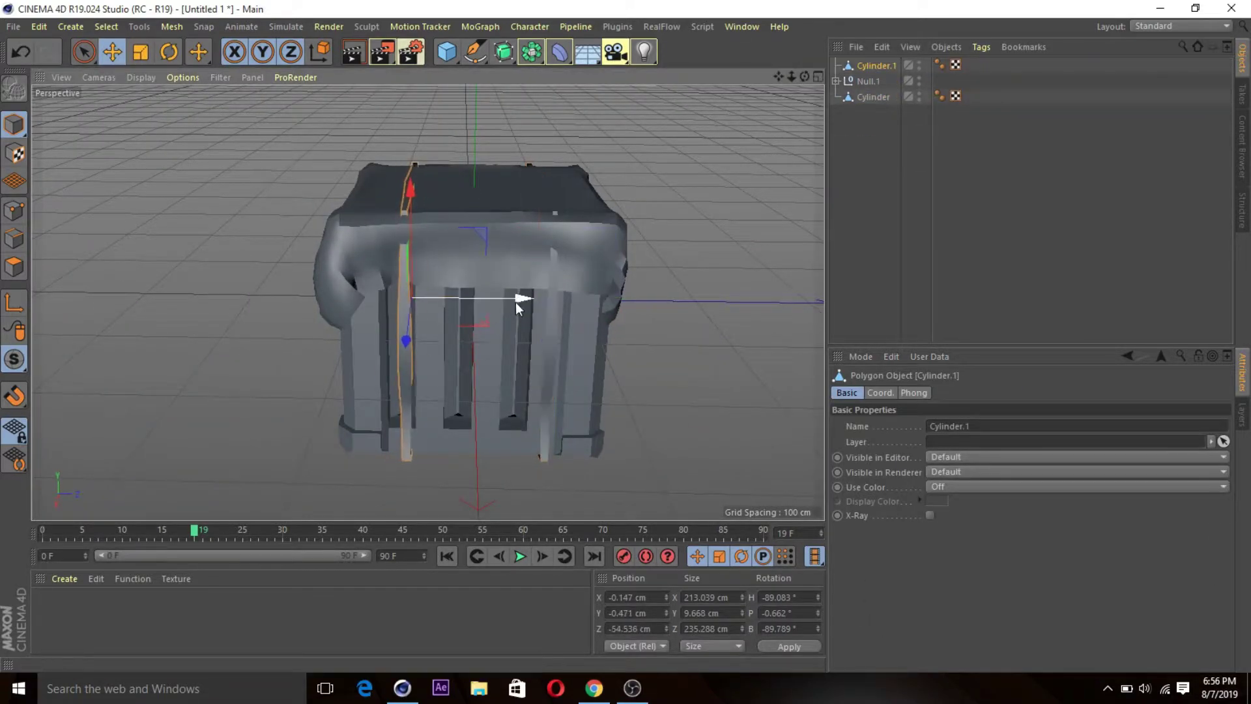
key(ctrl+c)
key(ctrl+v)
key(r)
key(e)
mouse_move(404, 306)
mouse_down()
mouse_move(372, 307)
mouse_move(502, 369)
mouse_move(559, 369)
mouse_up()
mouse_move(468, 354)
alt+mouse_down()
mouse_move(587, 365)
mouse_move(427, 303)
mouse_move(601, 116)
alt+mouse_up()
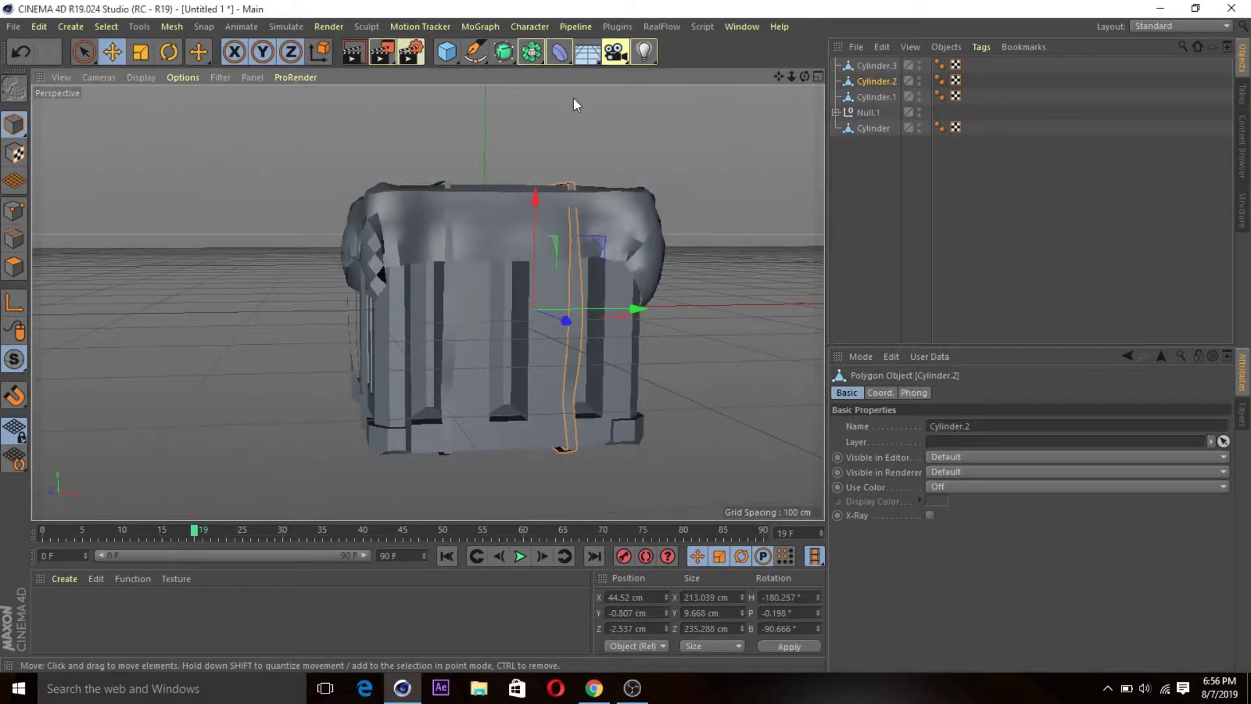
alt+drag(456, 163, 428, 303)
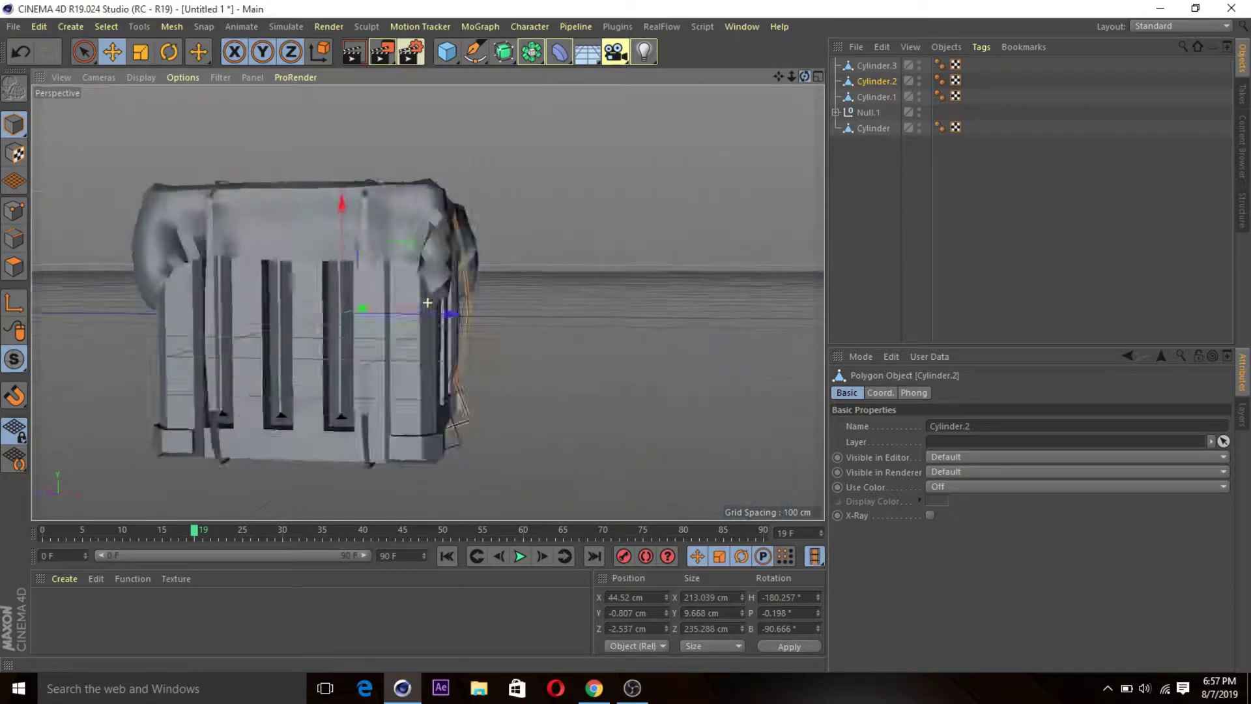
Create a black material and apply it to the straps.
click(65, 578)
click(85, 538)
double_click(49, 606)
click(737, 129)
drag(49, 607, 971, 79)
mouse_move(391, 326)
alt+mouse_down()
mouse_move(498, 377)
mouse_move(587, 293)
alt+mouse_up()
key(alt+Tab)
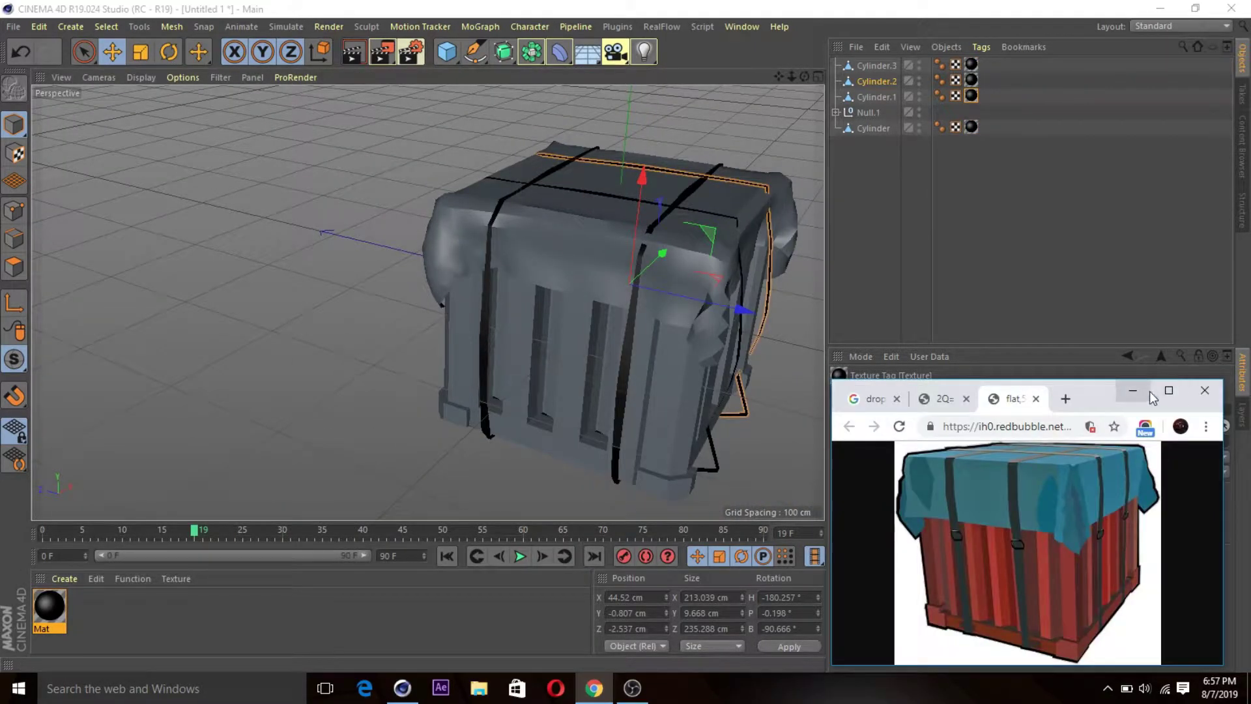
Apply a rust-textured material to the crate, switching its colour image to iron text.jpg.
click(1133, 390)
click(65, 578)
click(85, 538)
double_click(49, 606)
click(272, 272)
click(417, 375)
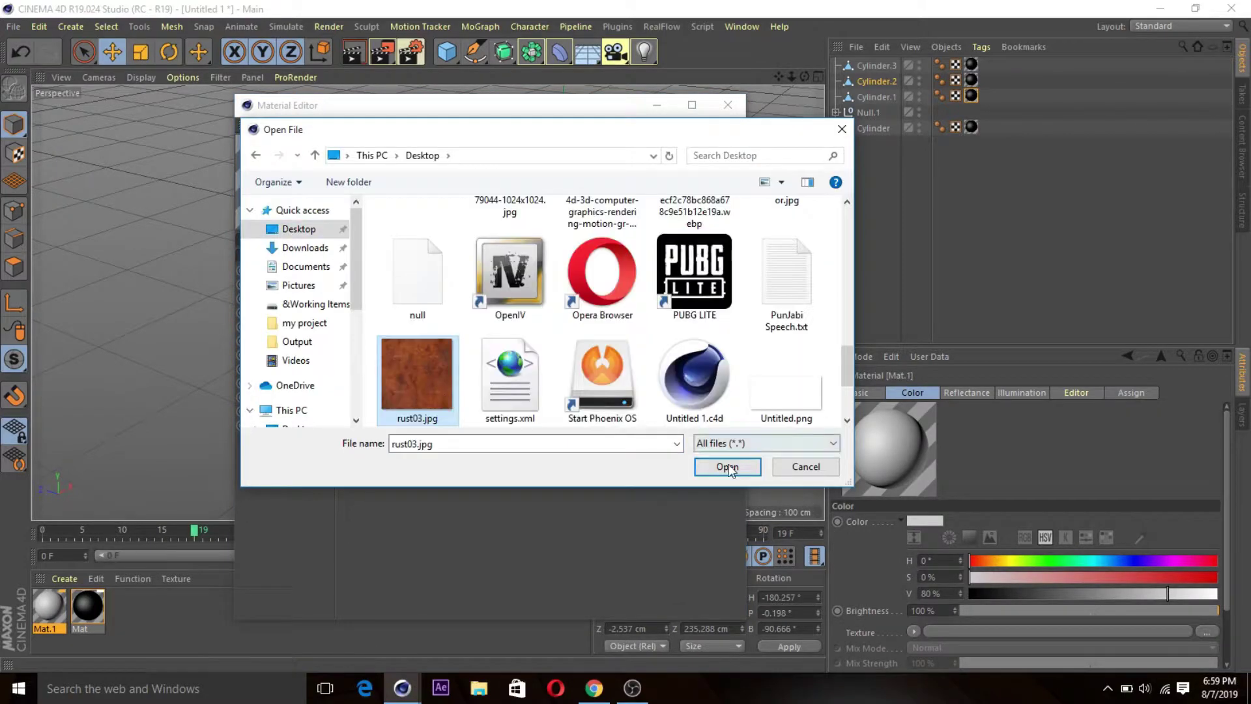
click(729, 468)
click(728, 105)
drag(49, 606, 468, 326)
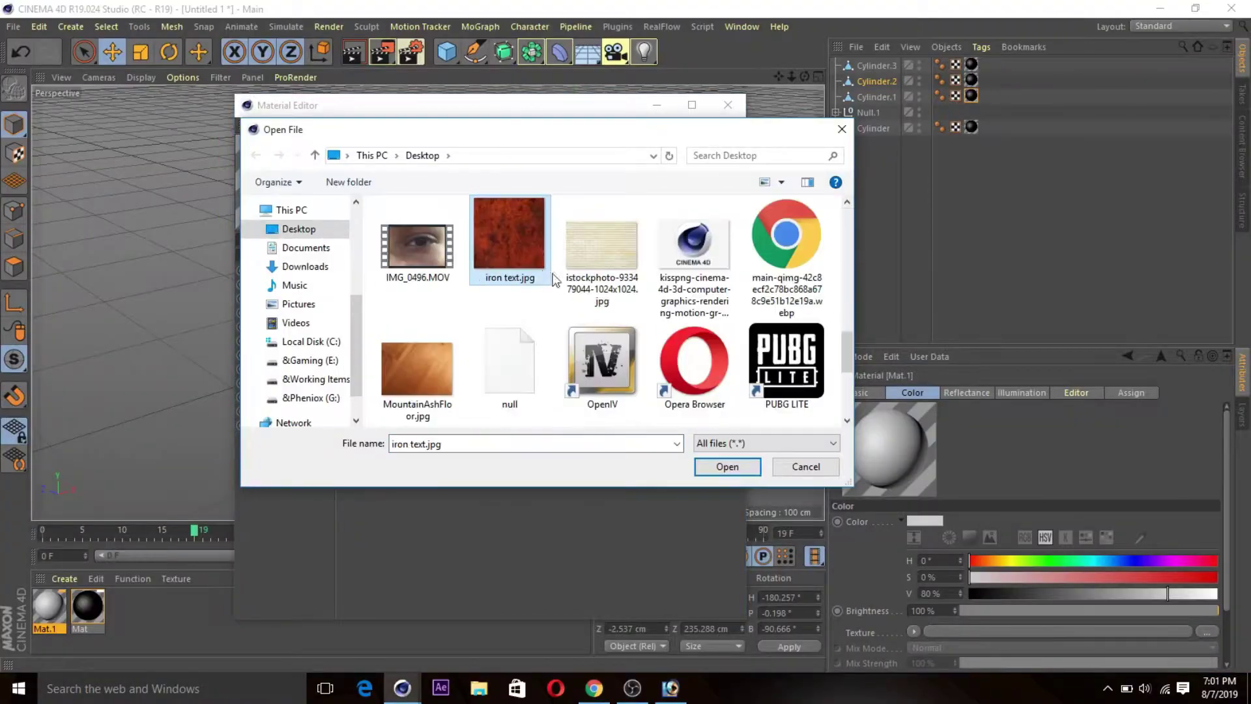
click(727, 467)
click(273, 326)
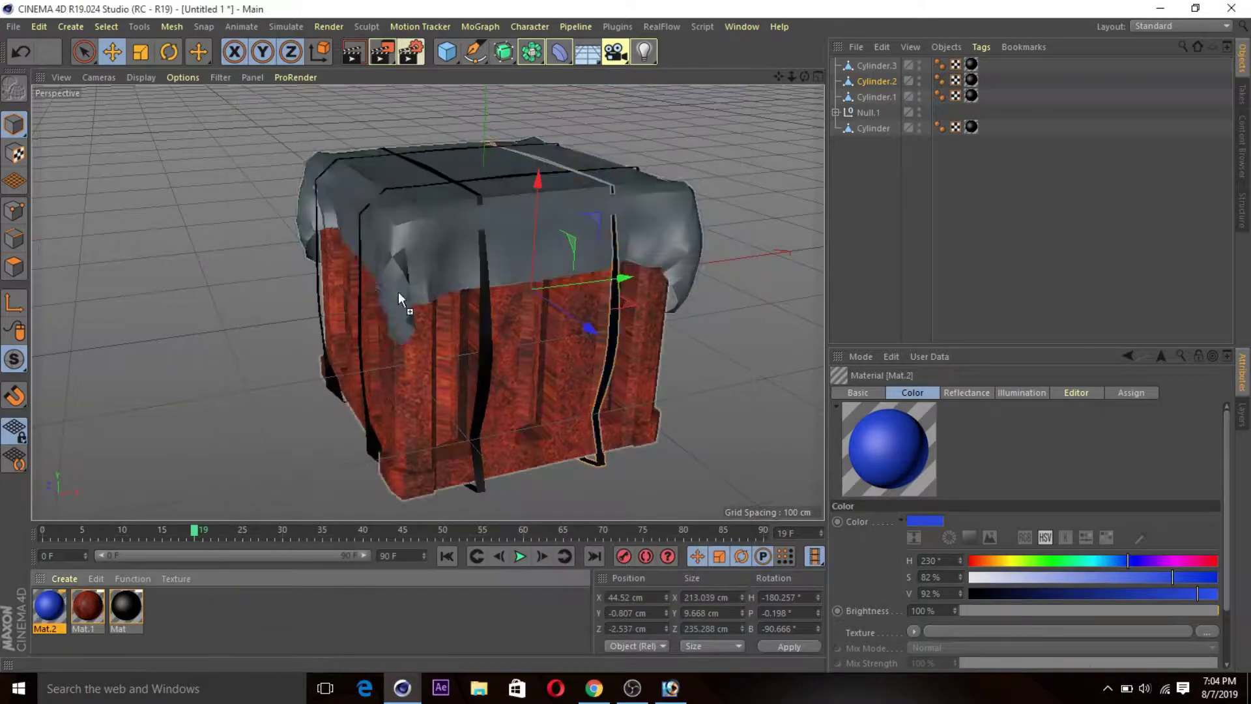
Scale the Cylinder.3 straps down slightly so they fit around the cloth.
click(876, 65)
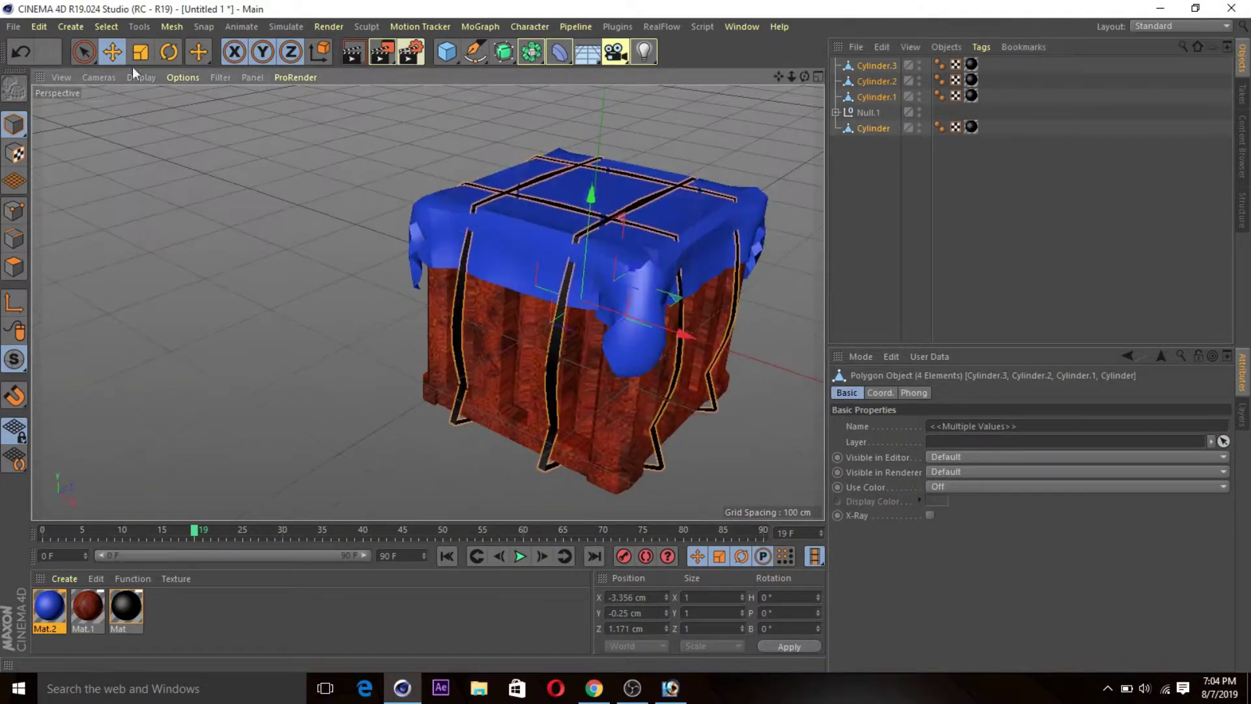
key(t)
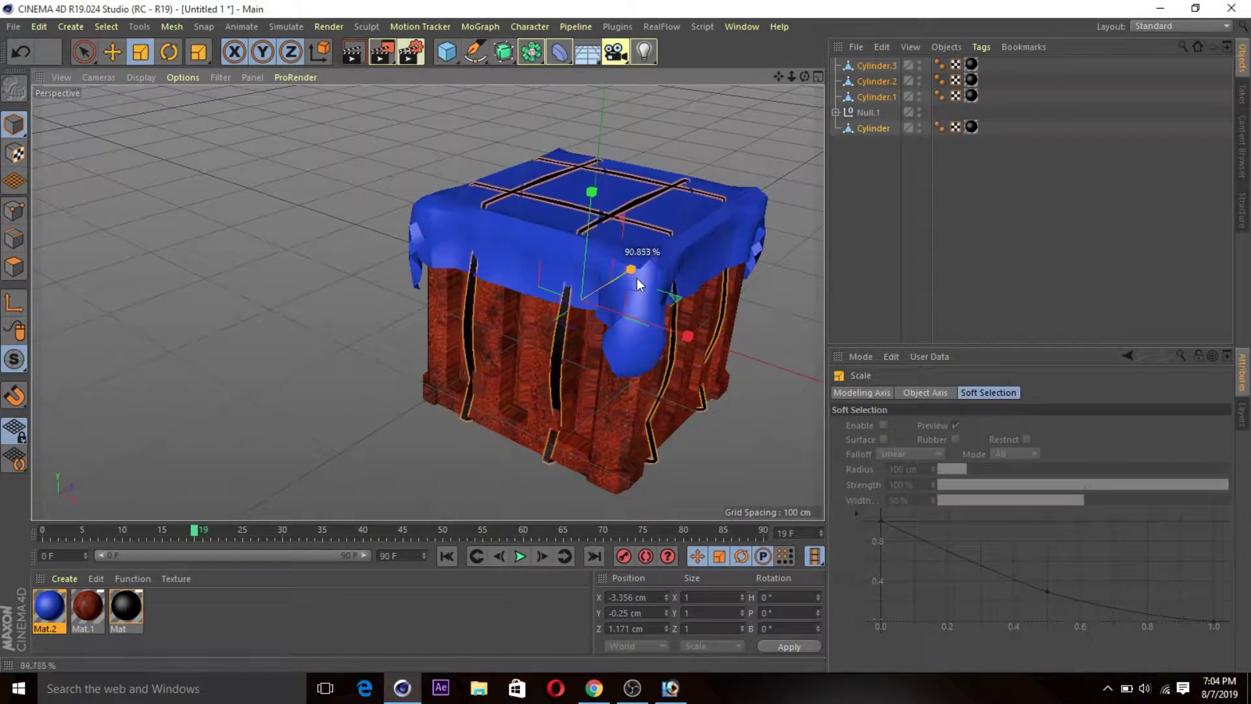
drag(636, 277, 644, 280)
alt+drag(817, 68, 428, 303)
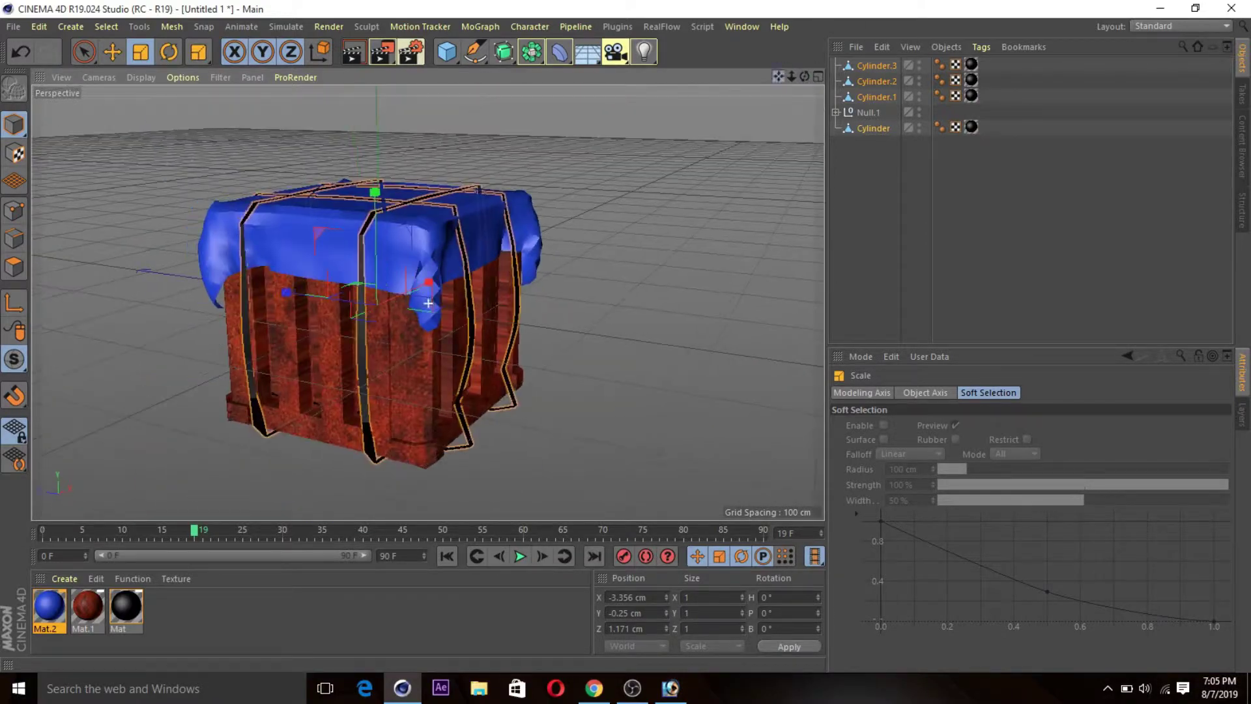
scroll(250, 421, up, 5)
Move the left strap's lower points in so it hugs the crate side.
click(240, 195)
key(e)
scroll(211, 241, down, 2)
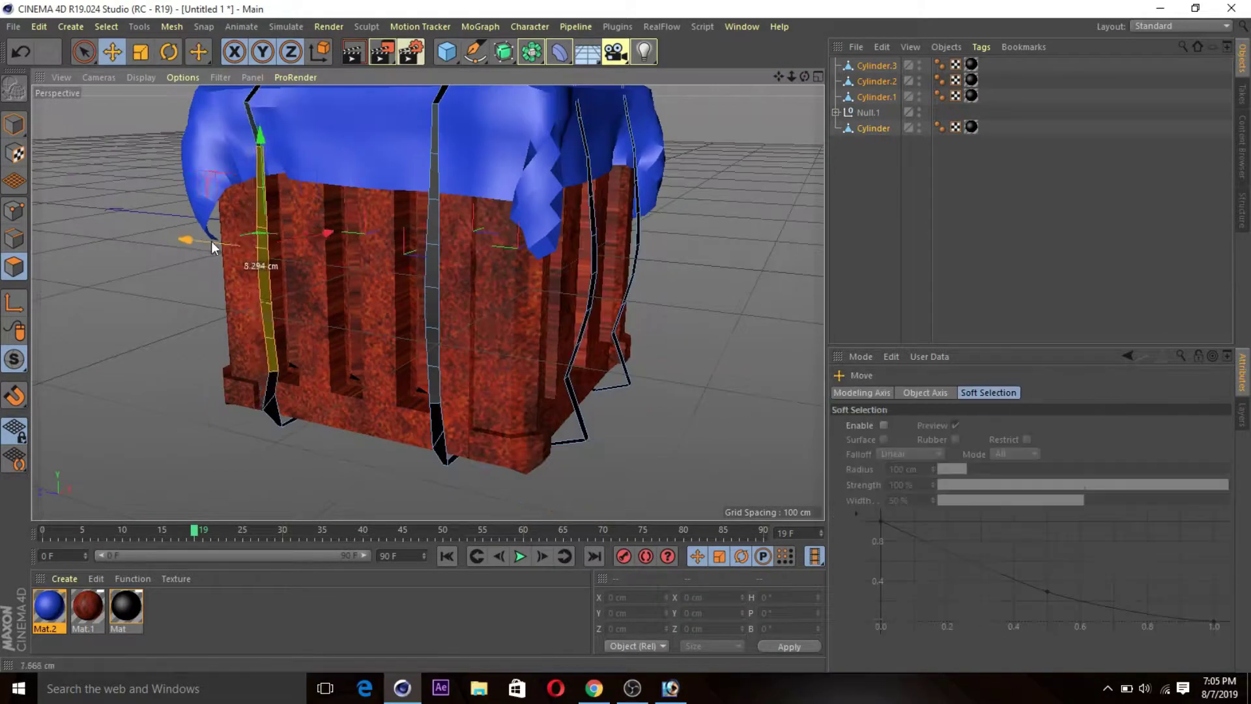
scroll(316, 389, up, 5)
mouse_move(315, 388)
alt+mouse_down()
mouse_move(197, 261)
mouse_move(283, 373)
alt+mouse_up()
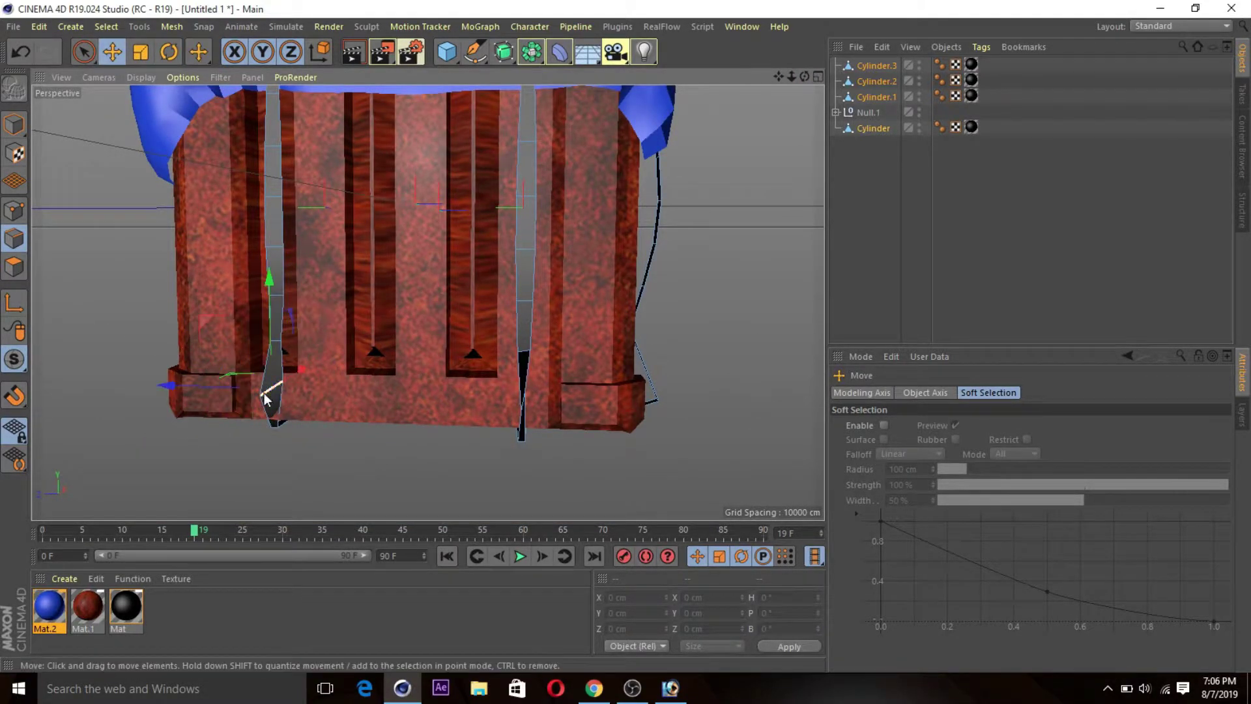
alt+drag(265, 398, 259, 409)
alt+drag(274, 244, 427, 302)
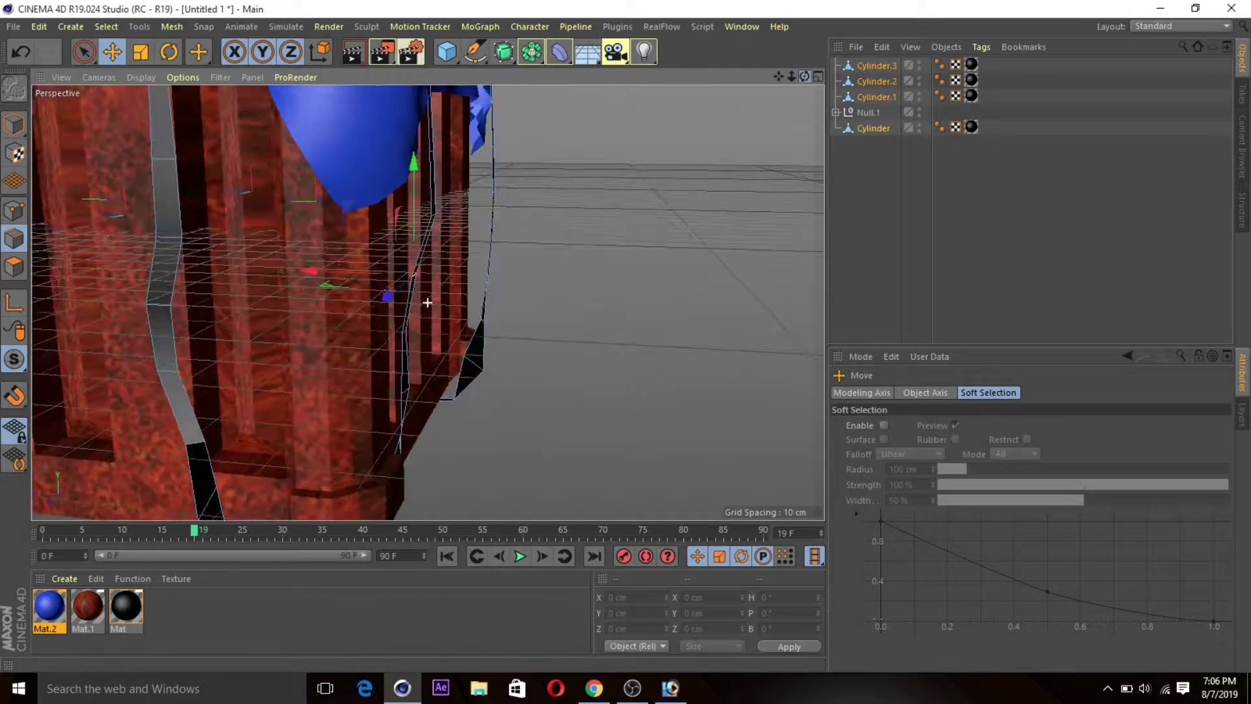
drag(807, 77, 428, 302)
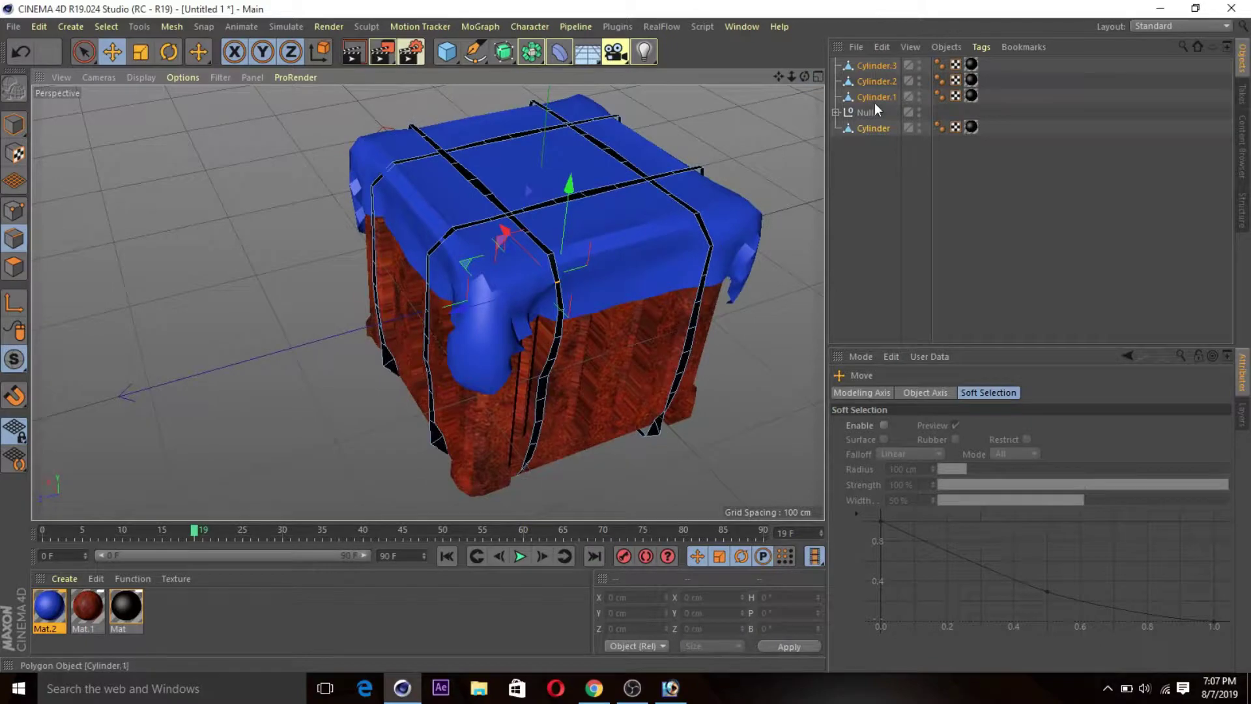
click(880, 96)
Delete the duplicate strap copies Cylinder.1 and Cylinder.2.
key(Delete)
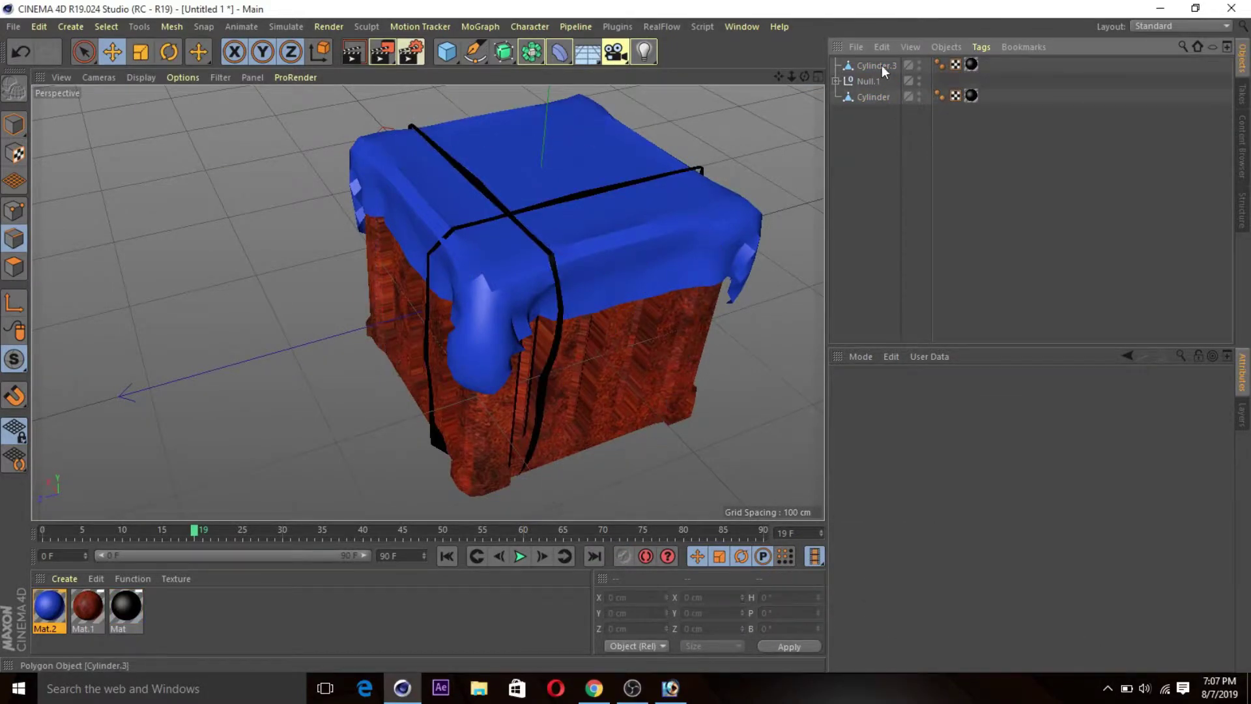
click(881, 65)
key(Delete)
middle_click(533, 475)
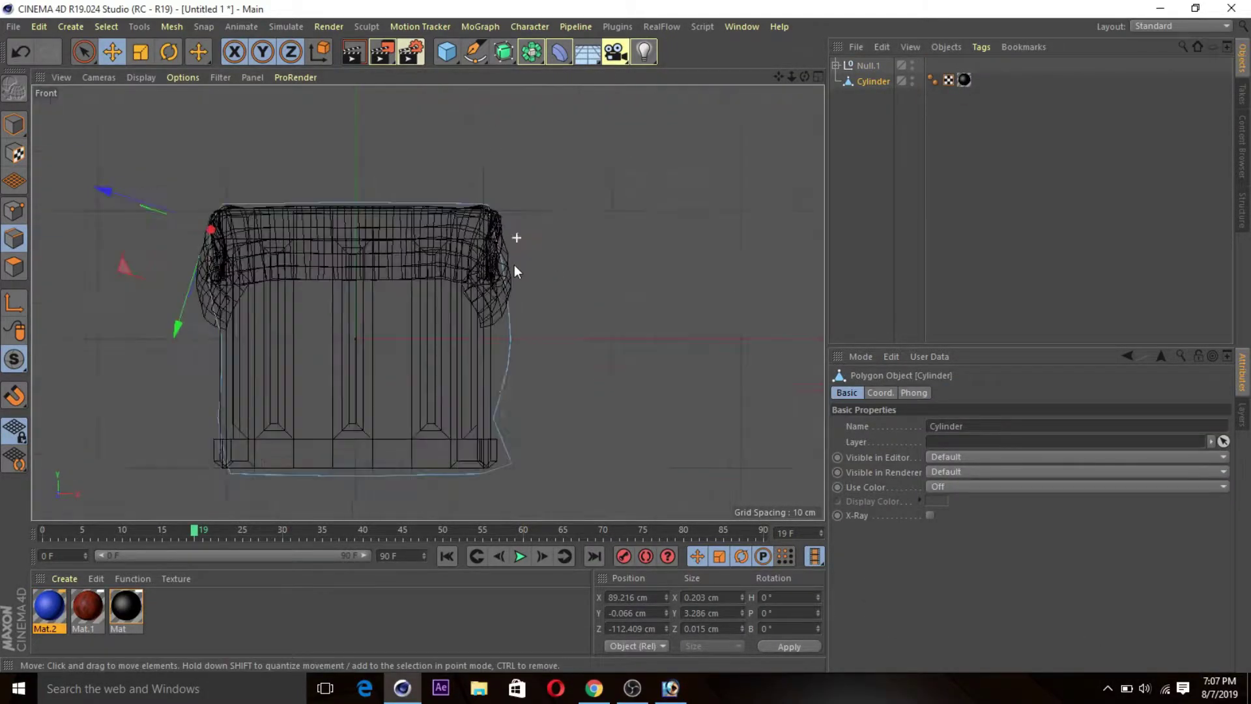
scroll(496, 341, up, 2)
middle_click(495, 341)
middle_click(253, 213)
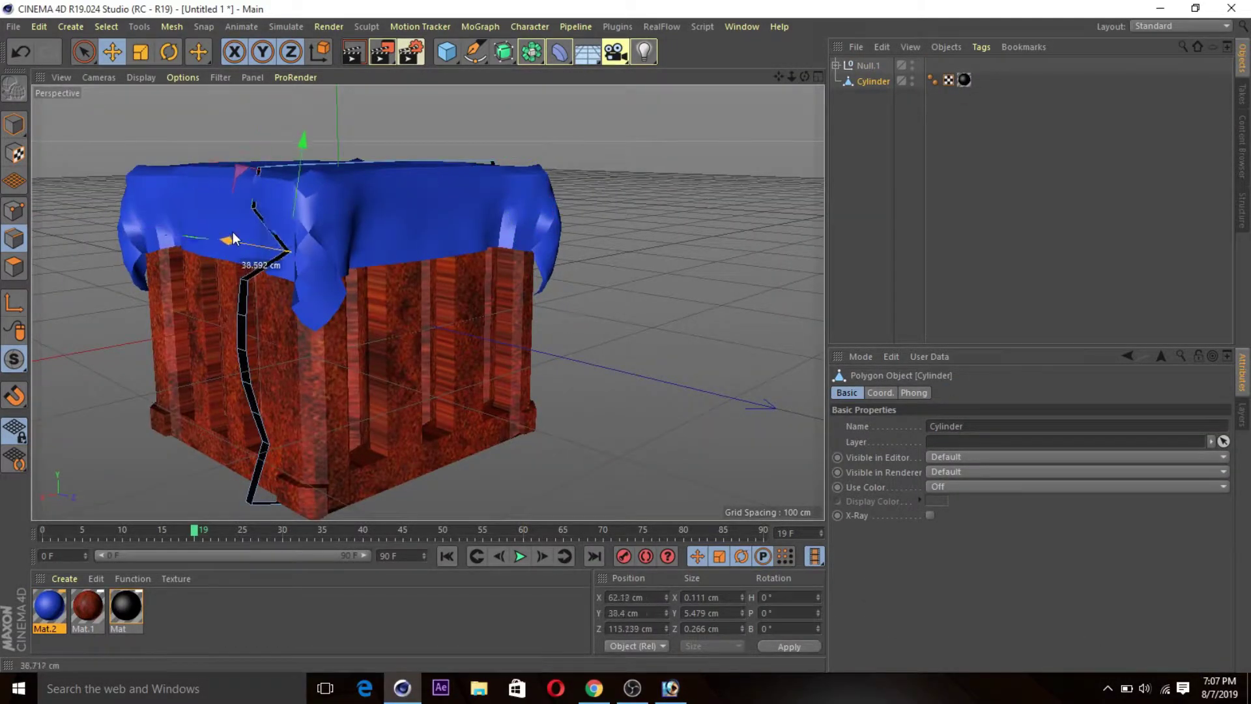
Cut the strap and move its cut points so it follows the draped cloth.
key(e)
scroll(293, 260, up, 3)
scroll(339, 271, up, 4)
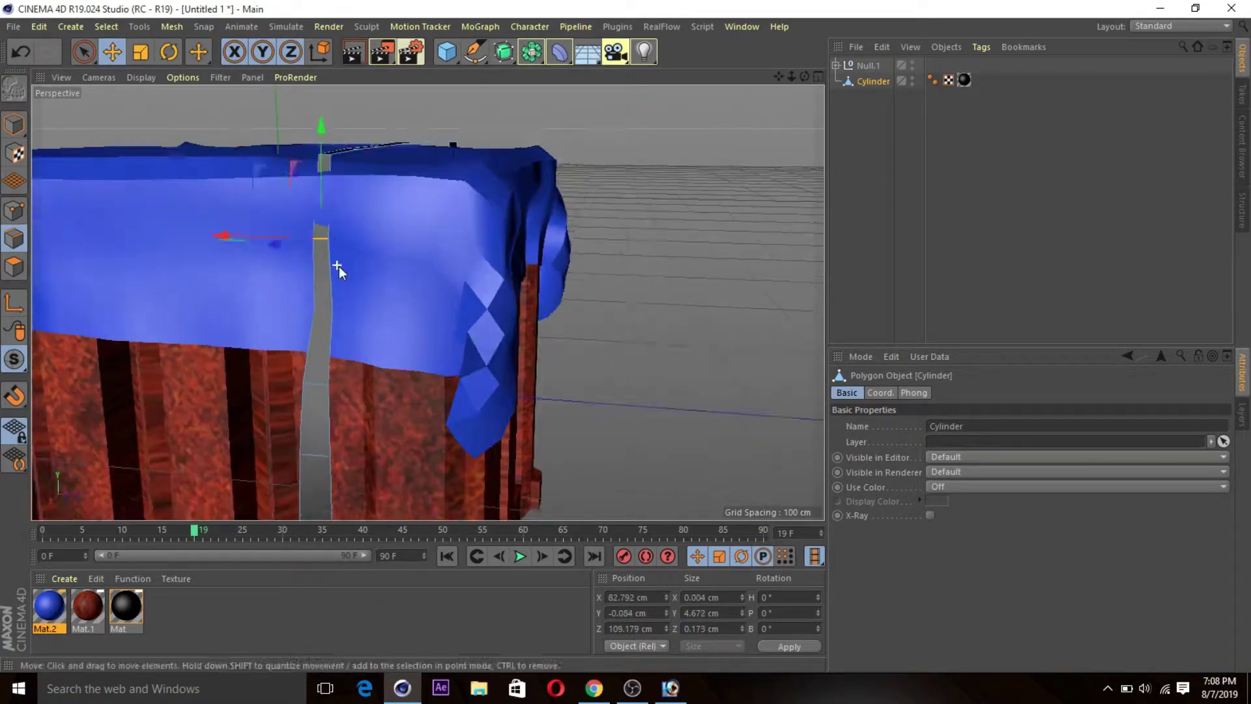
scroll(338, 271, down, 3)
mouse_move(338, 271)
alt+mouse_down()
mouse_move(307, 232)
mouse_move(447, 248)
mouse_move(419, 264)
mouse_move(419, 442)
mouse_move(525, 201)
mouse_move(417, 247)
alt+mouse_up()
scroll(419, 441, down, 3)
key(ctrl+z)
Copy the strap, turn the copy 90° in Top view and slide it across the crate.
key(ctrl+c)
key(ctrl+v)
key(F2)
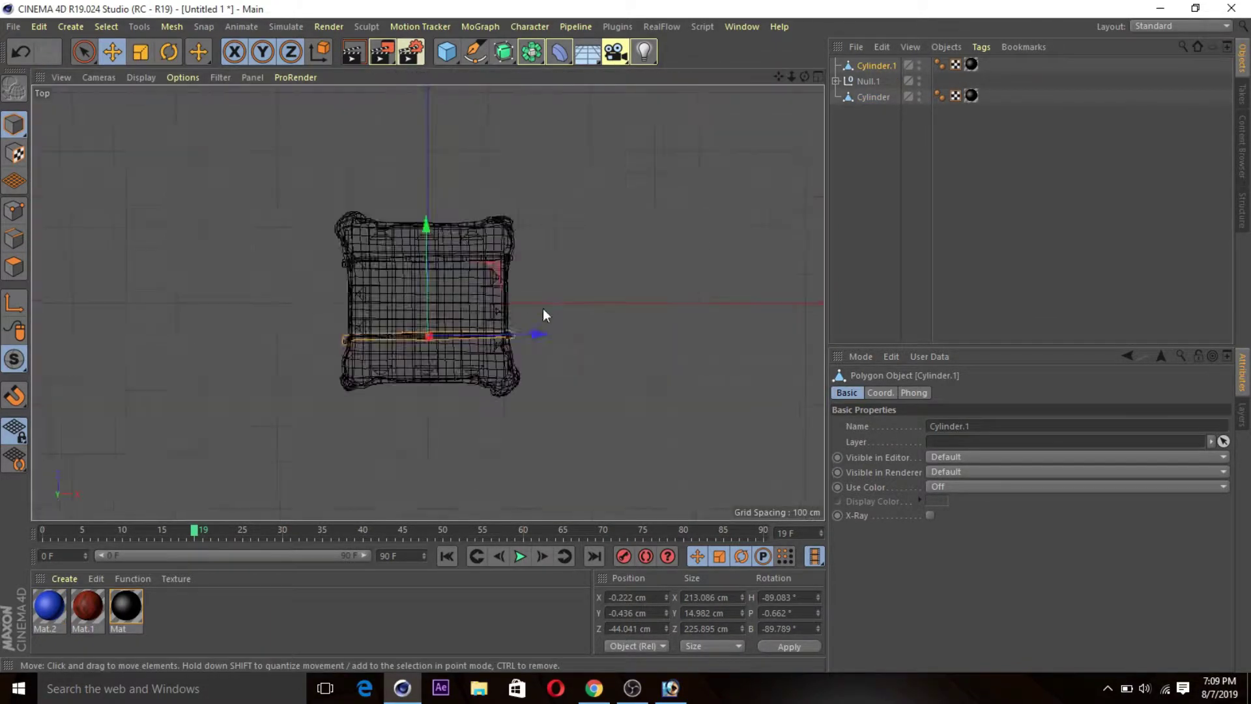
scroll(545, 315, up, 2)
key(ctrl+c)
key(ctrl+v)
key(r)
drag(438, 203, 342, 295)
Create a new material using the HDR_029_Sky_Cloudy_Free image as its colour texture.
key(e)
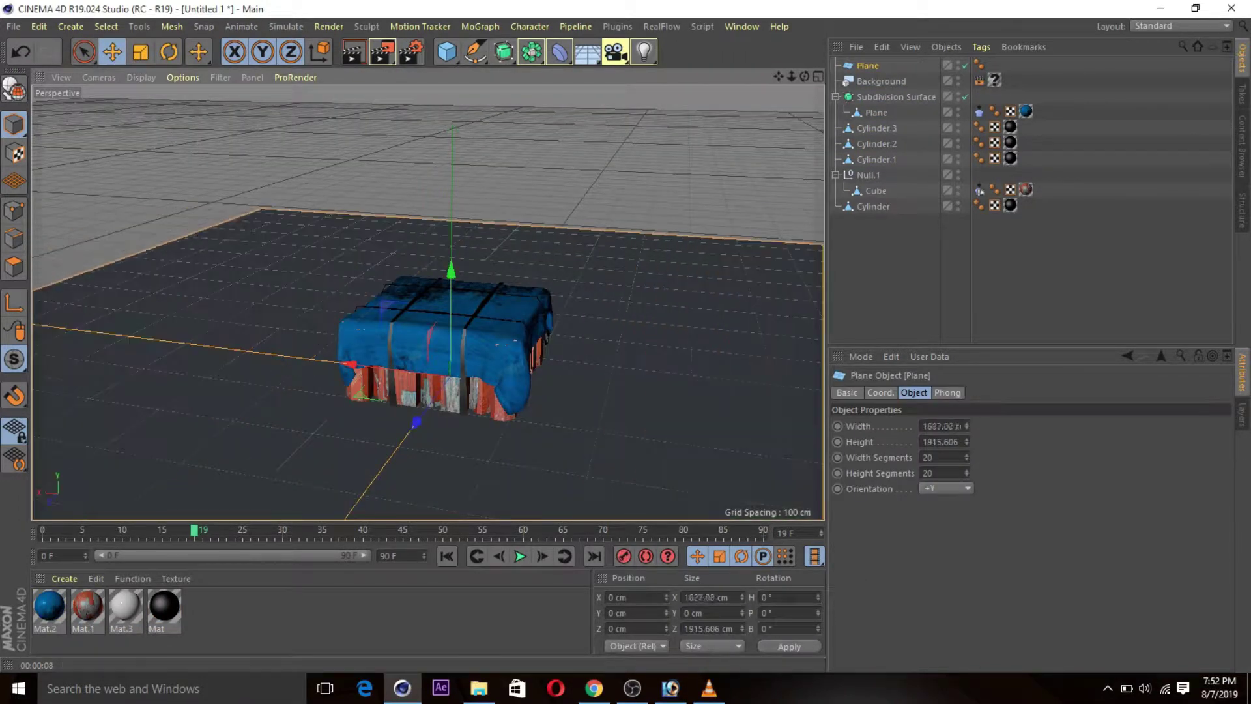
double_click(274, 613)
double_click(49, 607)
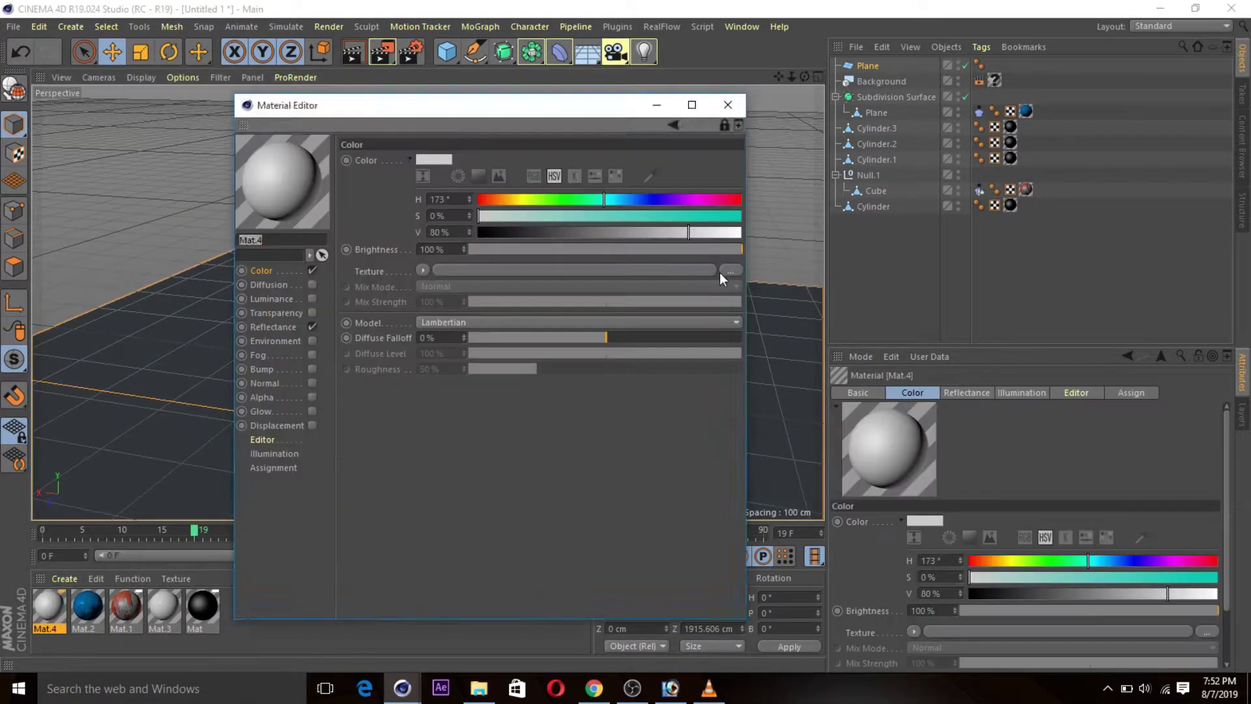
click(731, 270)
click(721, 464)
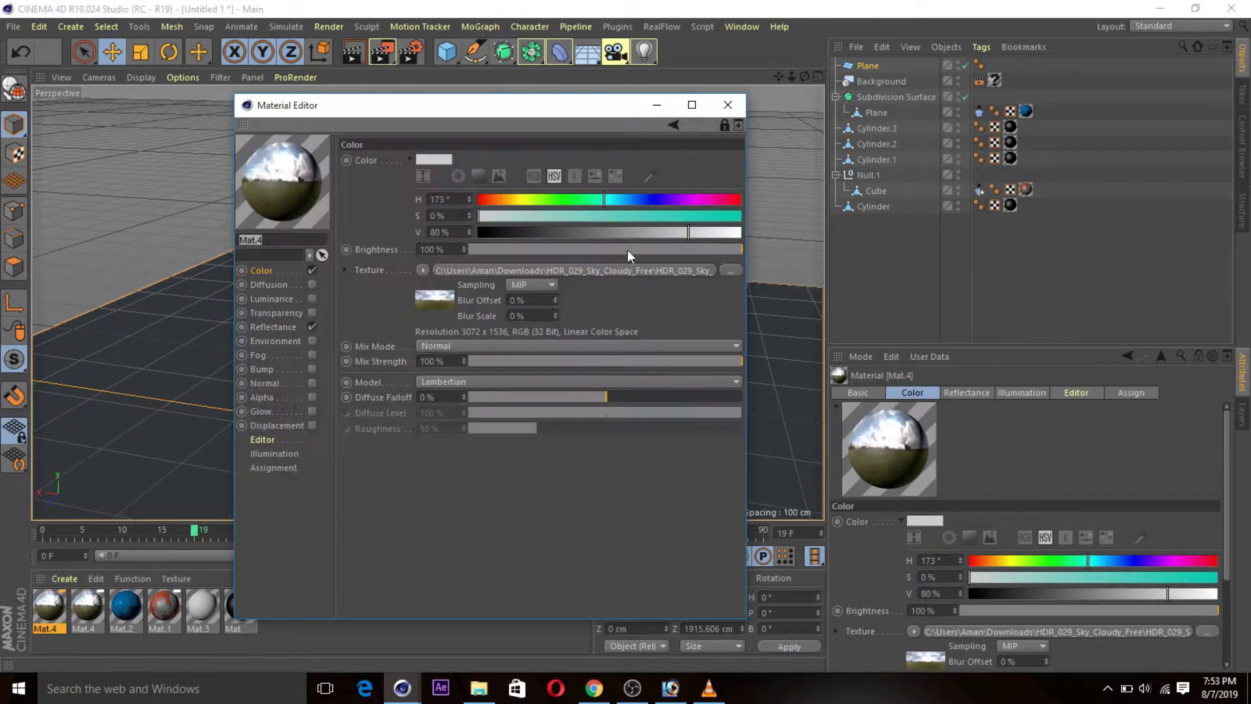
click(728, 105)
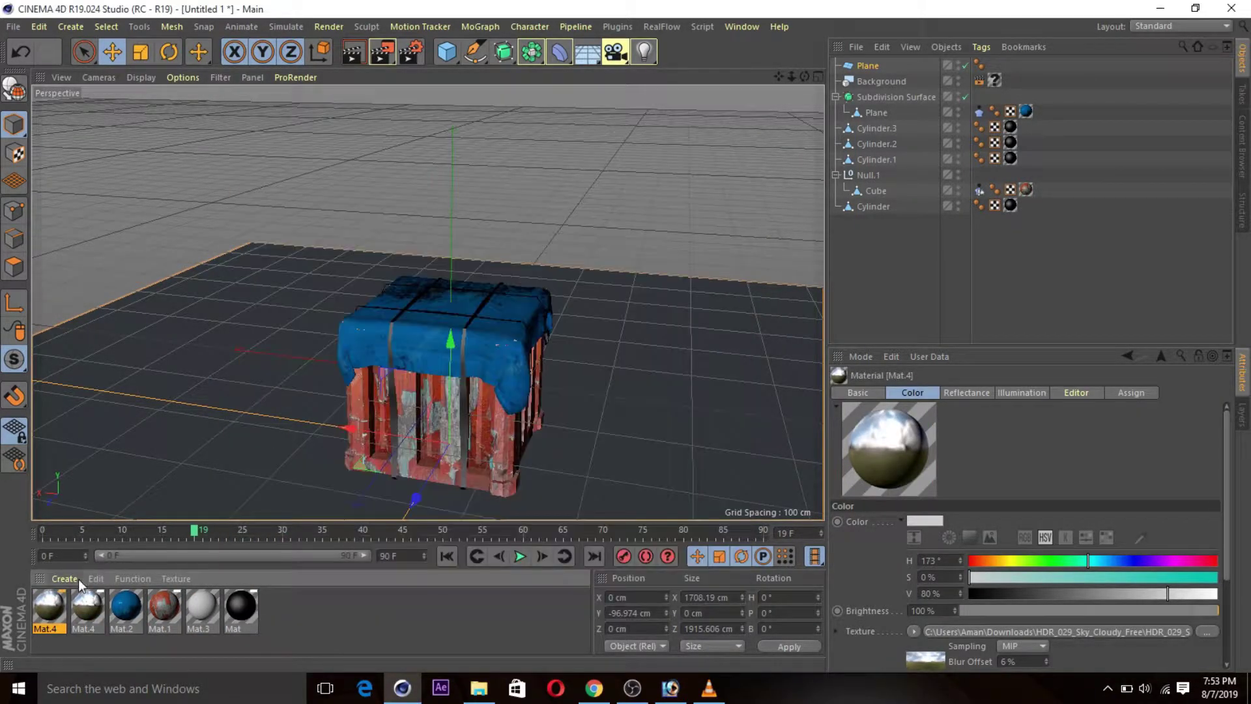
Add a Sky object and apply the HDR material to it and the Frontal-projected plane.
click(587, 51)
click(652, 100)
drag(48, 607, 863, 65)
drag(77, 629, 979, 81)
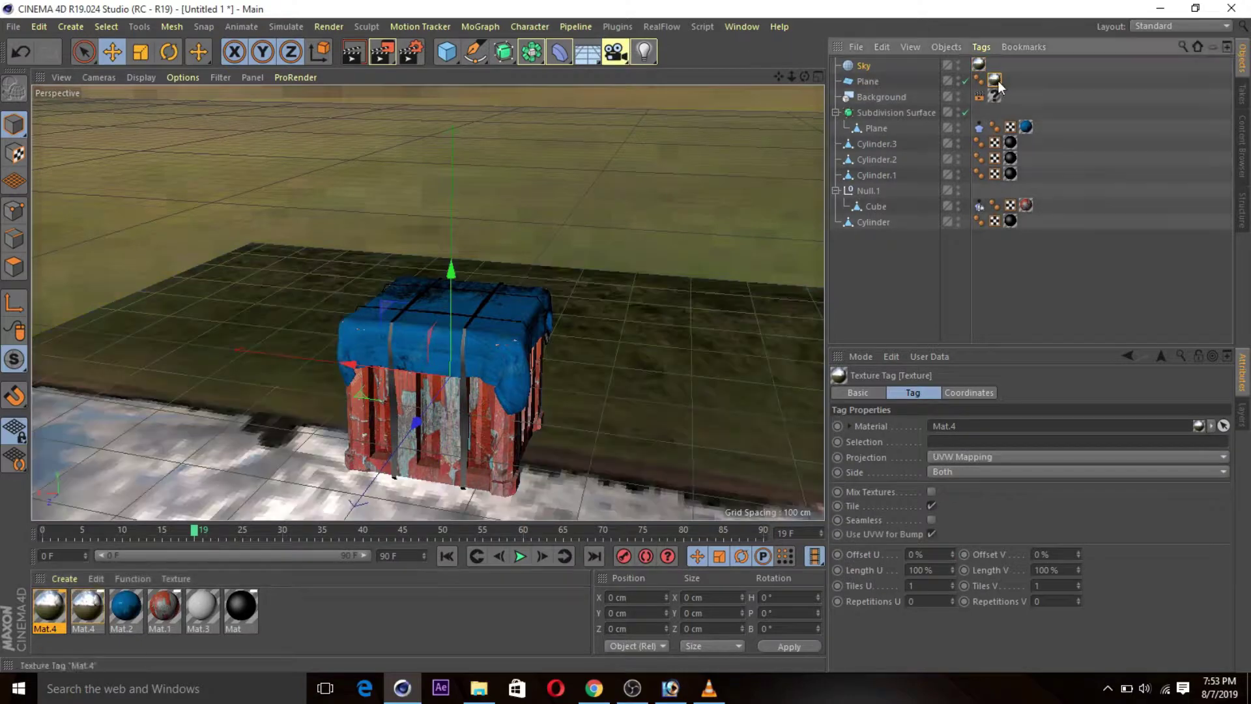
click(1075, 456)
click(952, 495)
Give the ground plane a Compositing tag with Compositing Background enabled.
right_click(994, 79)
right_click(868, 81)
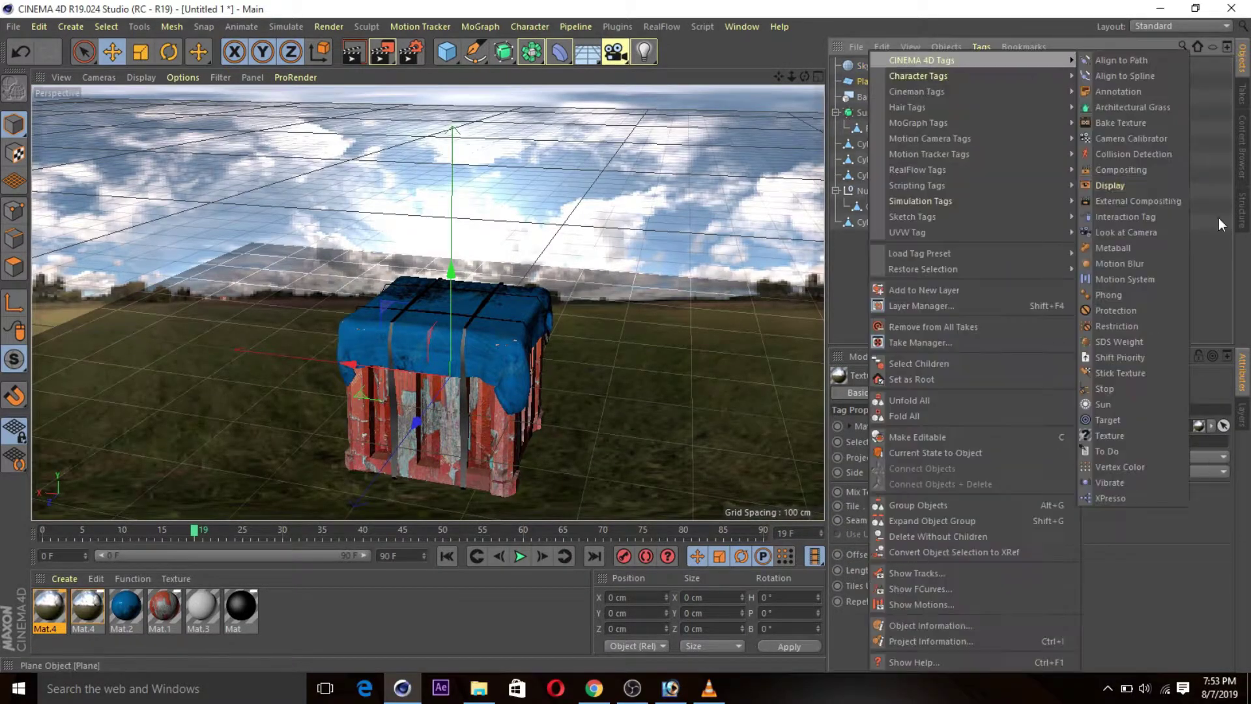
click(1219, 218)
click(1128, 424)
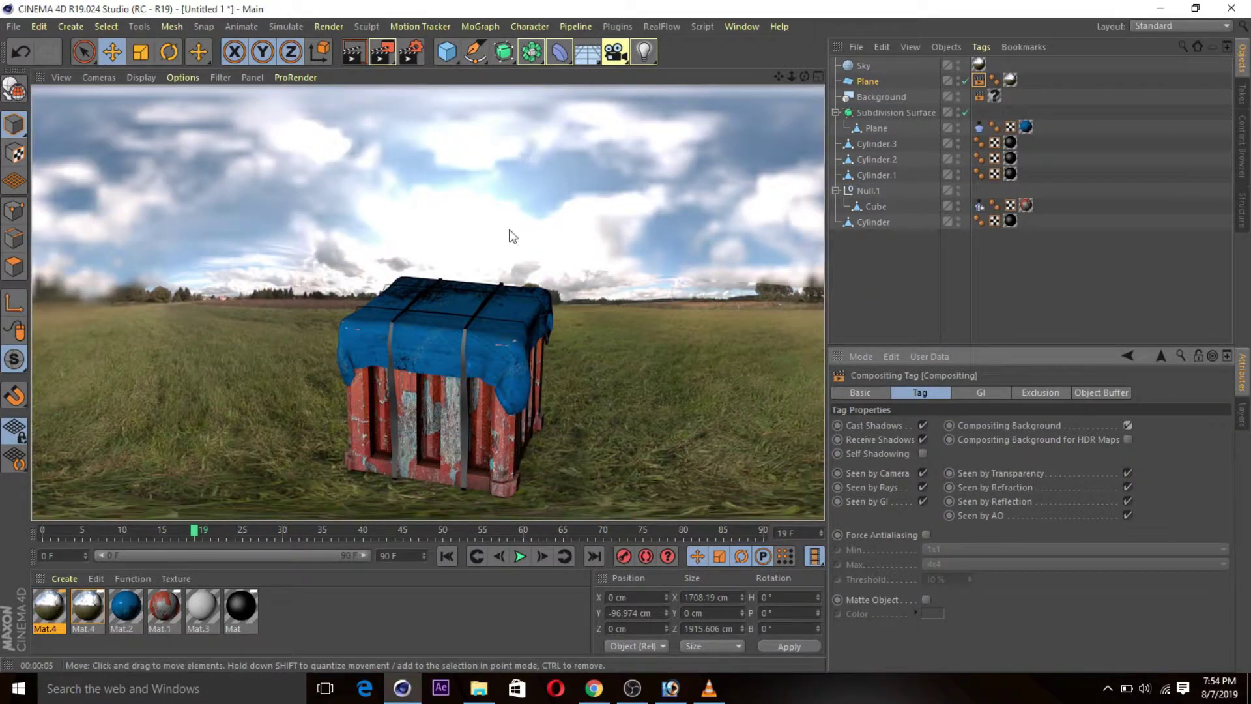
click(644, 52)
Place the first light above the crate and add a second Area light with soft shadow maps.
drag(419, 204, 372, 198)
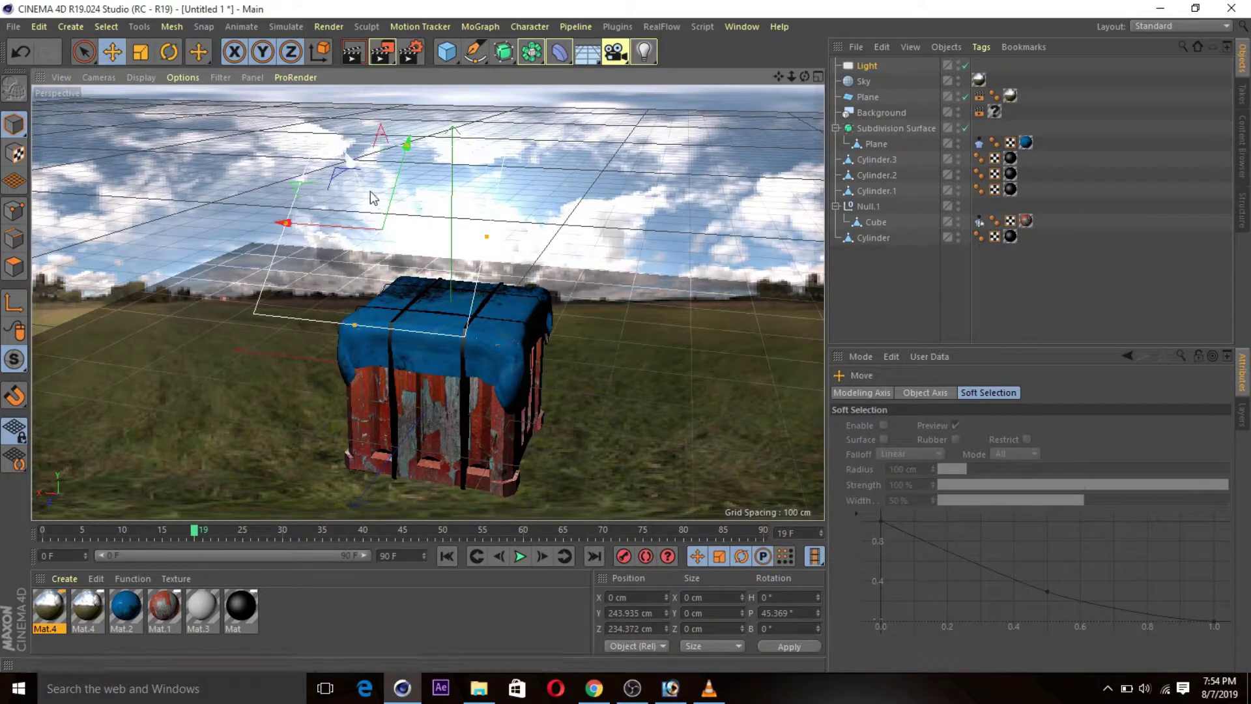
click(644, 52)
click(945, 543)
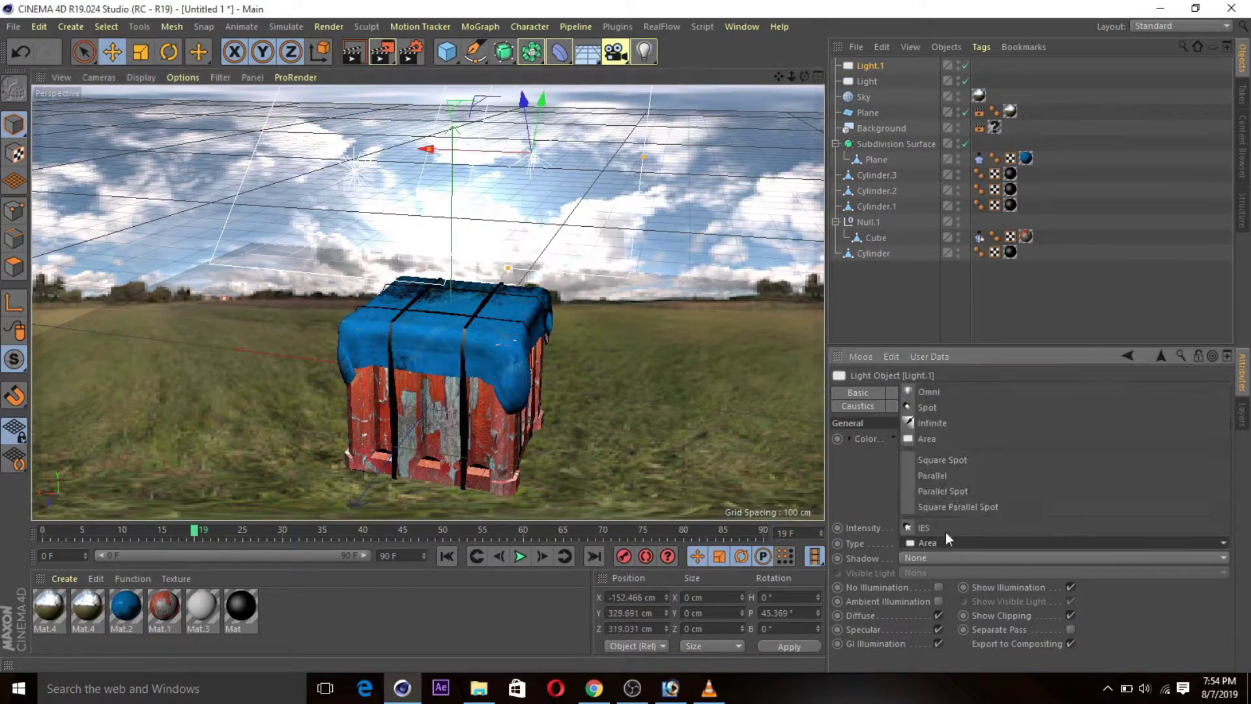
click(1062, 558)
click(925, 600)
key(ctrl+r)
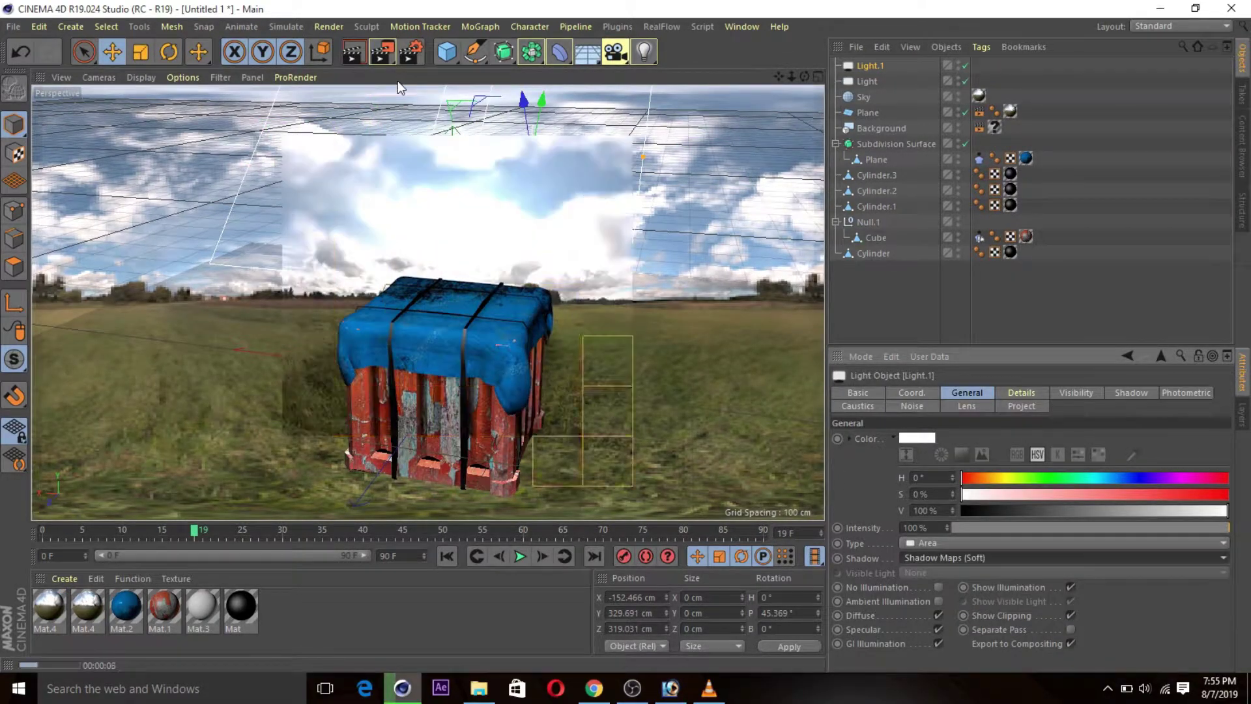
Give Light.1 soft shadow maps and lower its intensity to 76%.
click(867, 80)
click(951, 558)
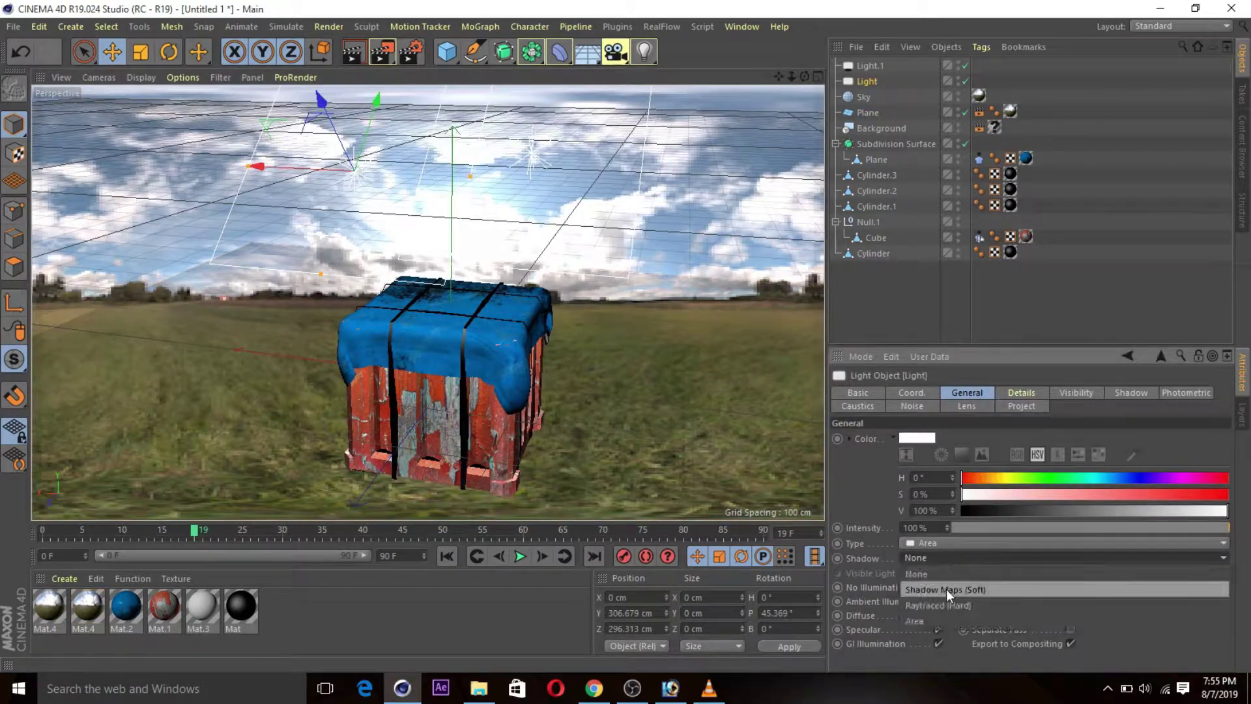
click(946, 589)
key(ctrl+r)
click(569, 260)
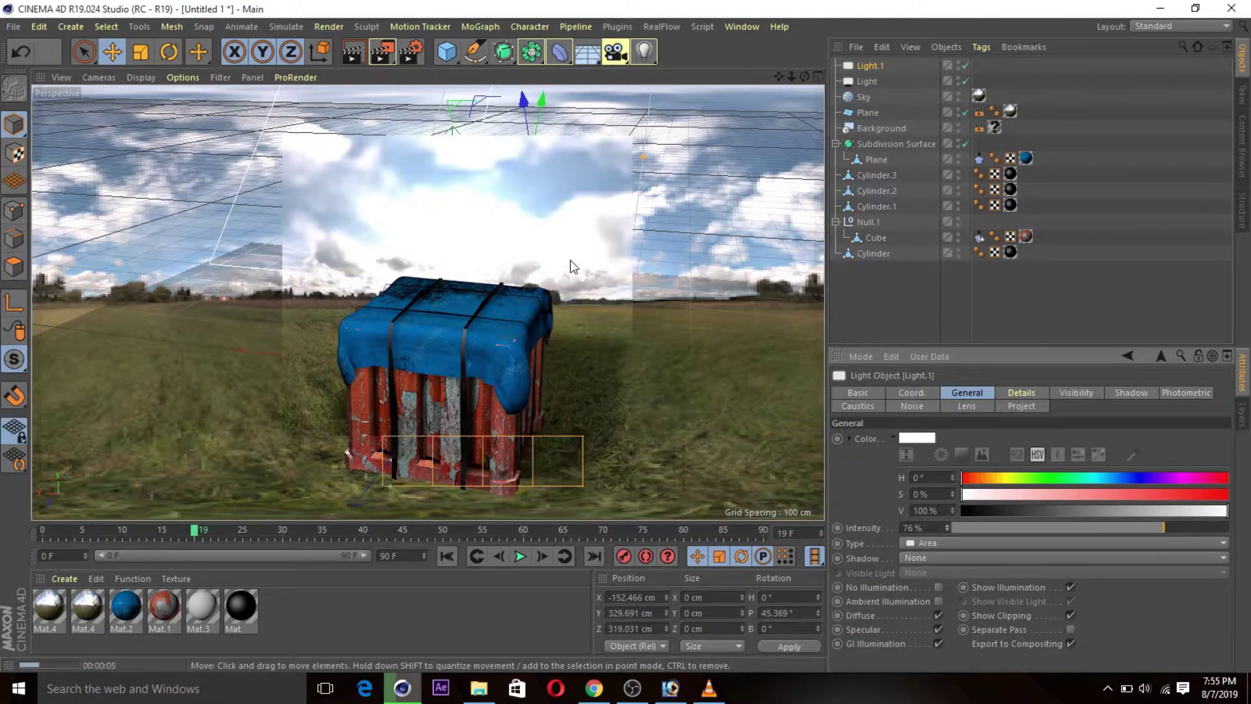
Scale the ground plane down and check the scene with a quick render.
click(869, 112)
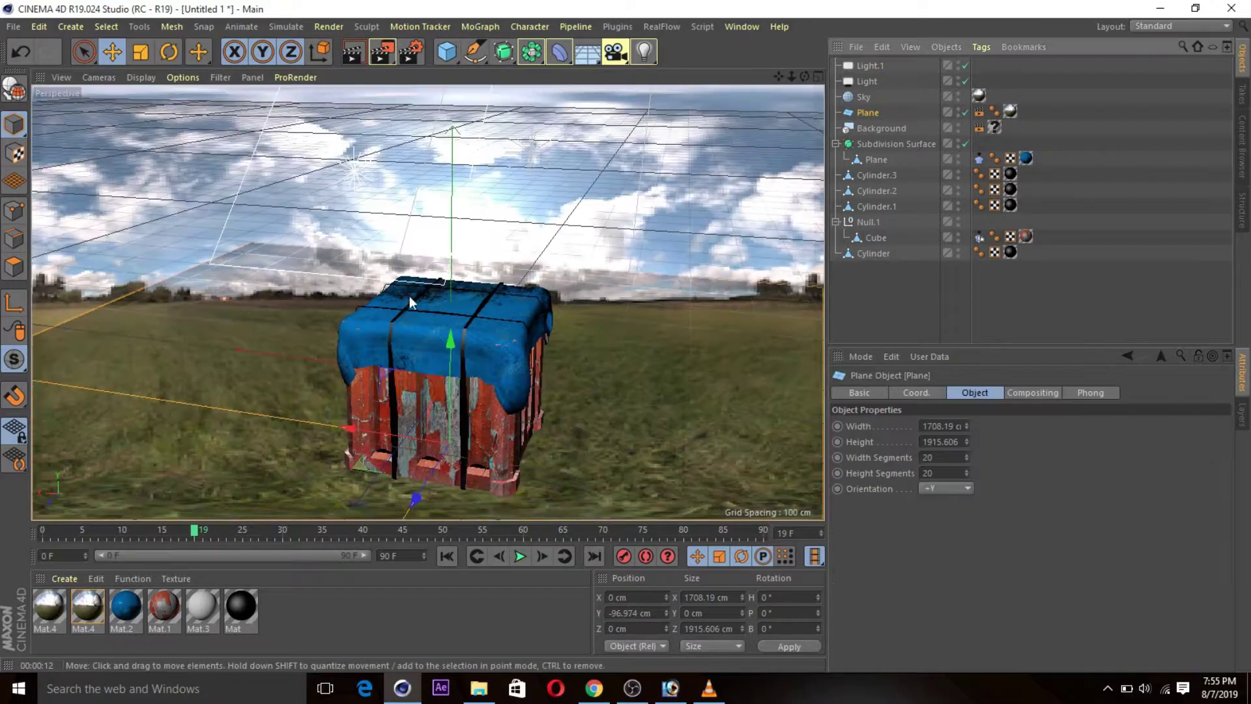
key(t)
mouse_move(349, 428)
mouse_down()
mouse_move(70, 291)
mouse_move(270, 271)
mouse_up()
key(9)
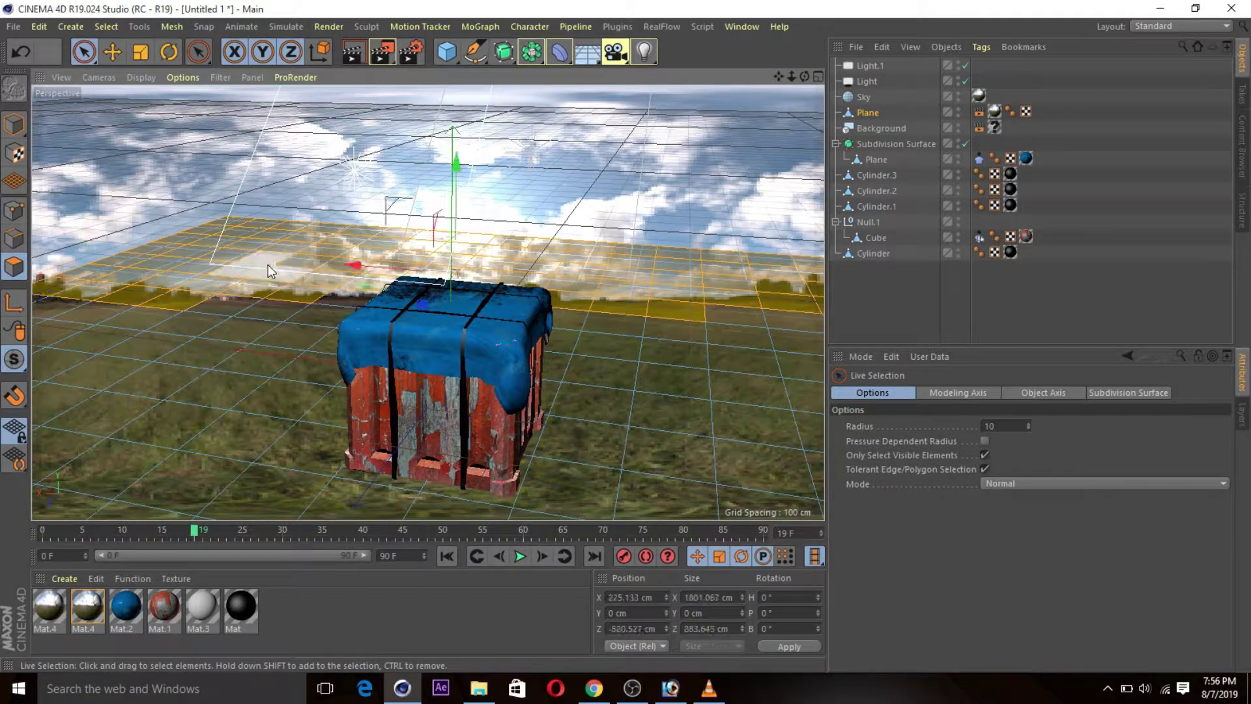
key(ctrl+r)
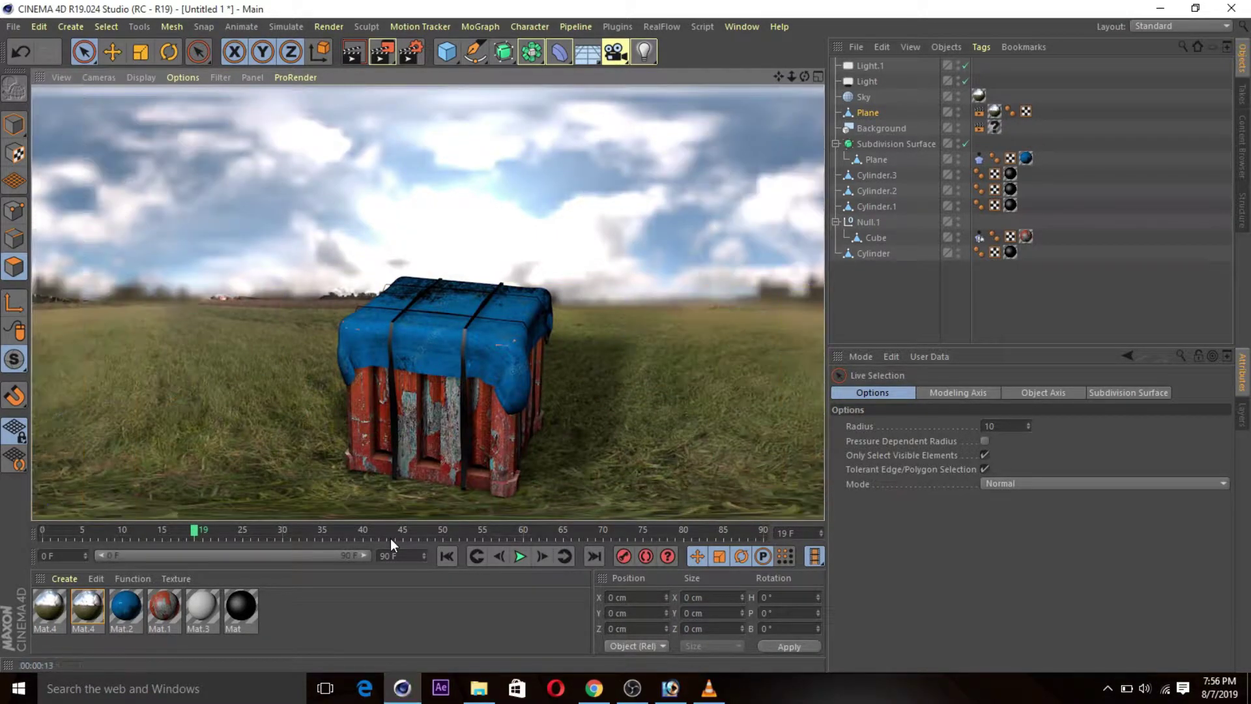
Render the scene at 1920×1080 to the Picture Viewer, saving as JPG drop1_0019.jpg.
key(shift+r)
key(Escape)
key(ctrl+b)
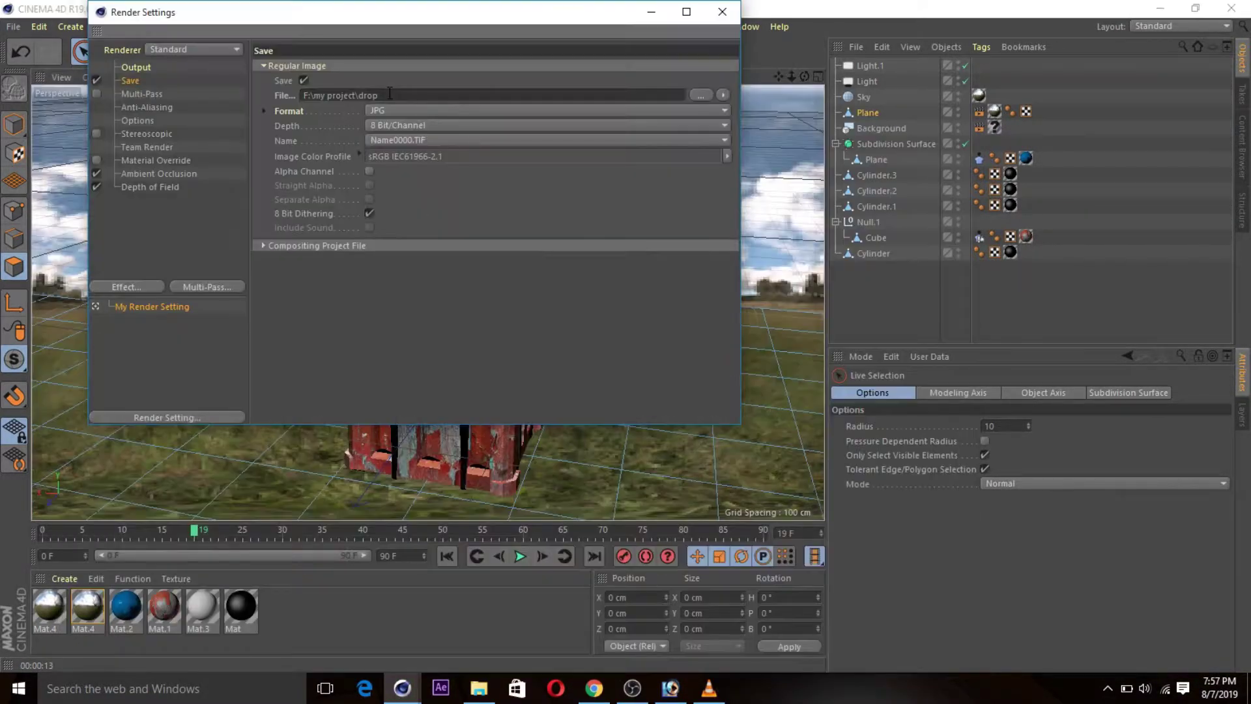
key(shift+r)
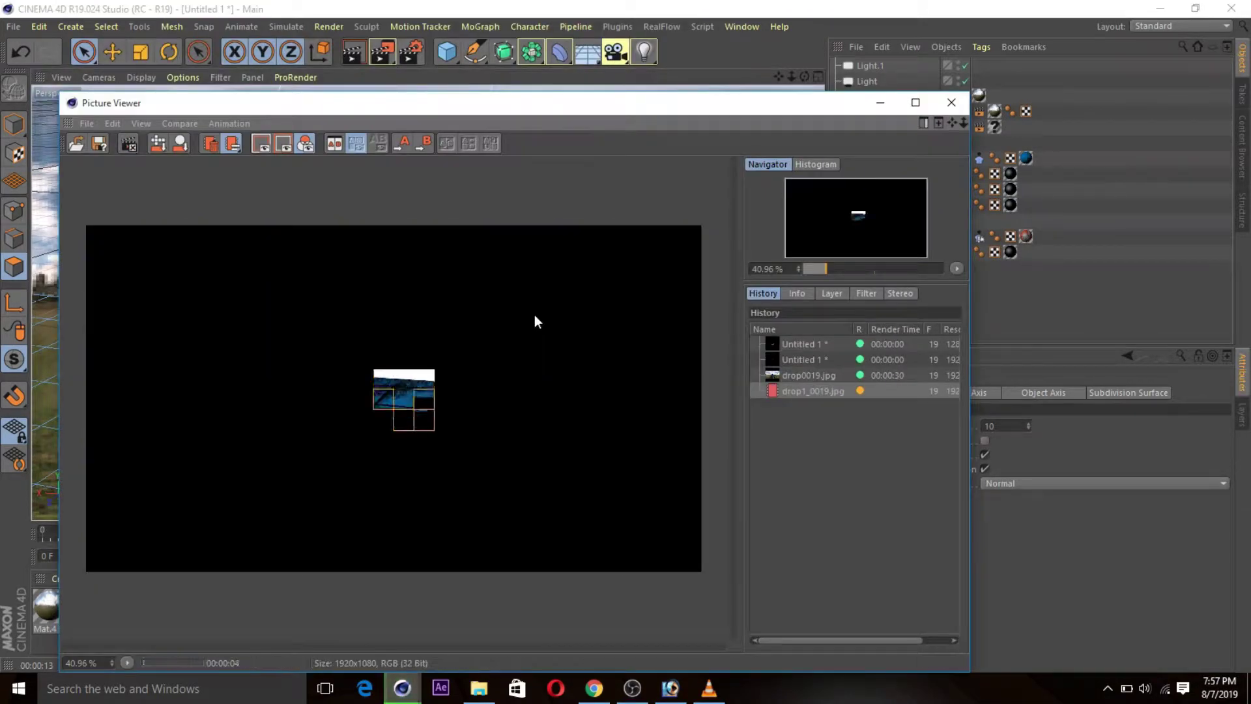